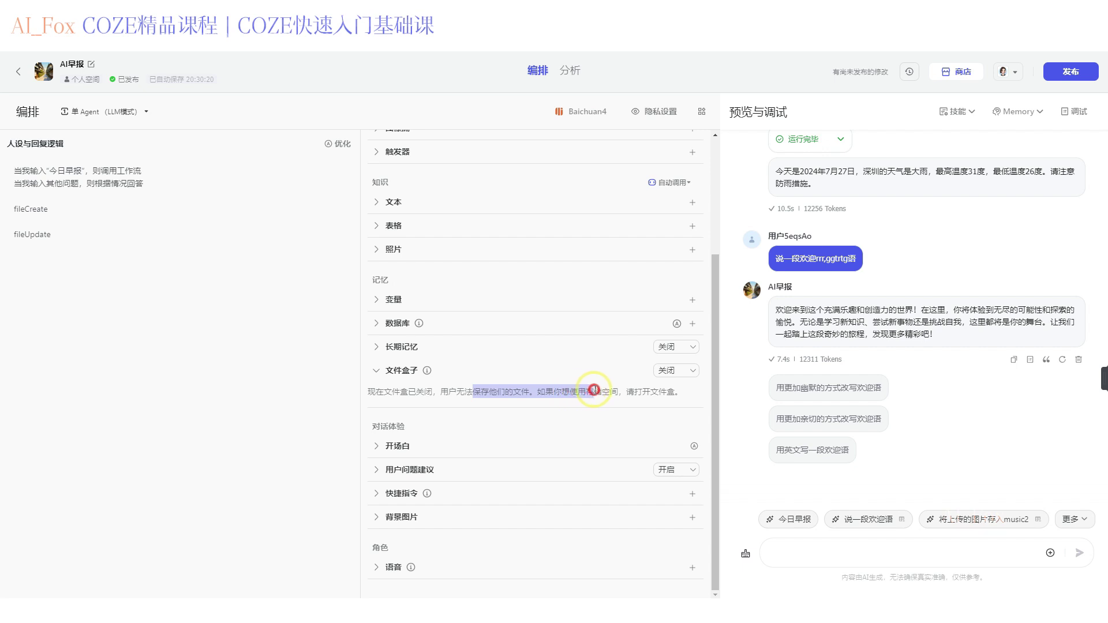
- Read the note under 文件盒子 in the bot's memory settings and set 文件盒子 to 开启
left_click(565, 392)
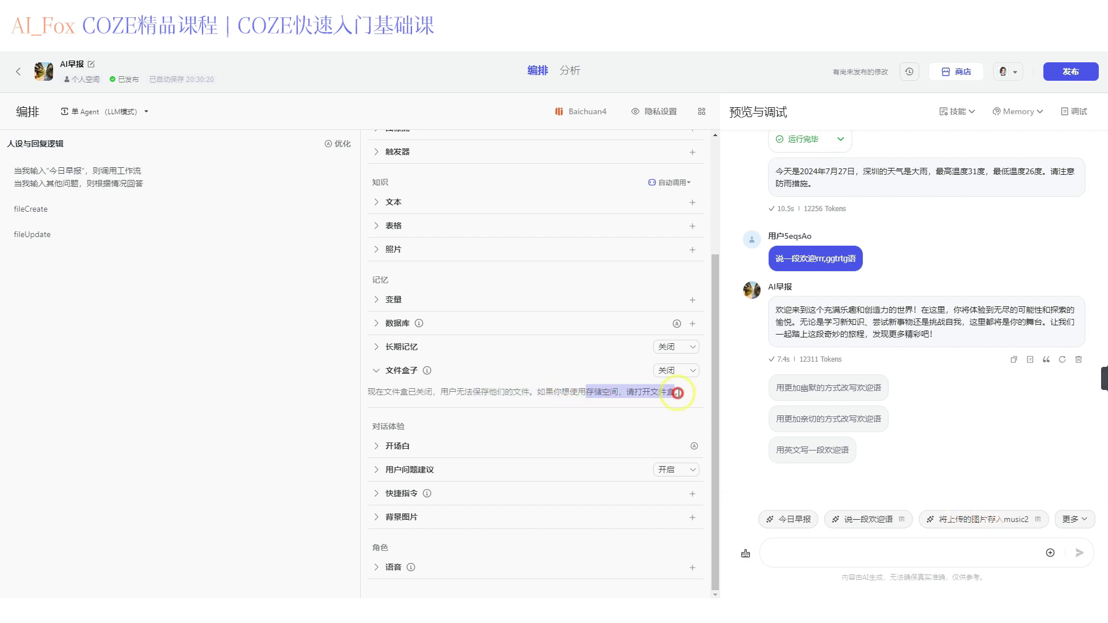
left_click(558, 391)
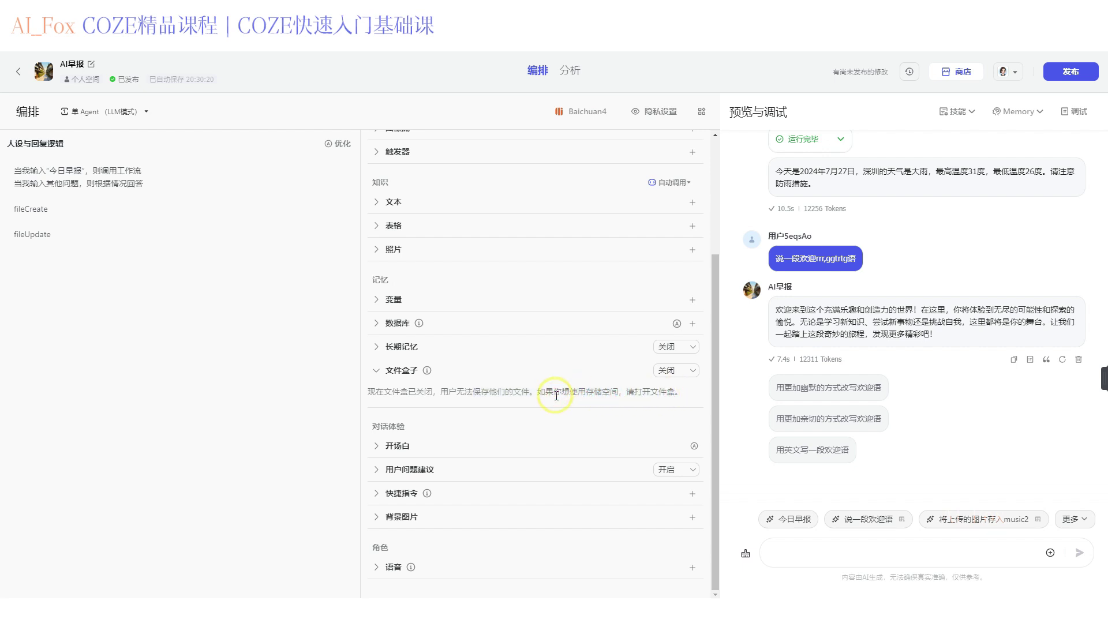
left_click_drag(556, 392, 625, 393)
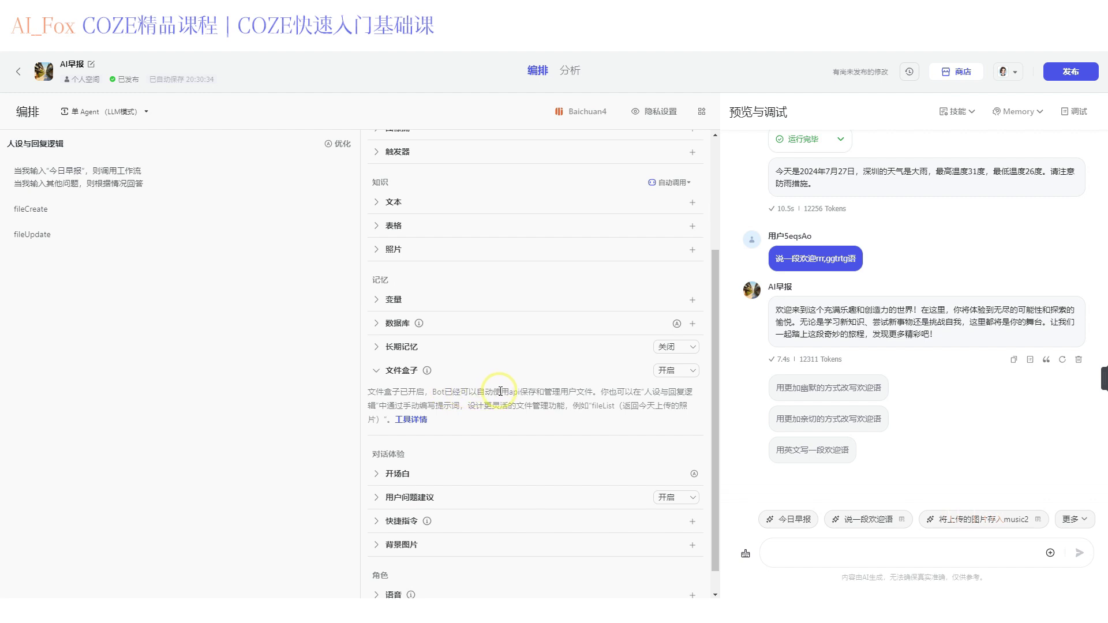
left_click_drag(561, 392, 601, 392)
left_click(660, 393)
- Open 工具详情 for 文件盒子 and review its list of file and folder tool names
scroll(566, 374, "down", 1)
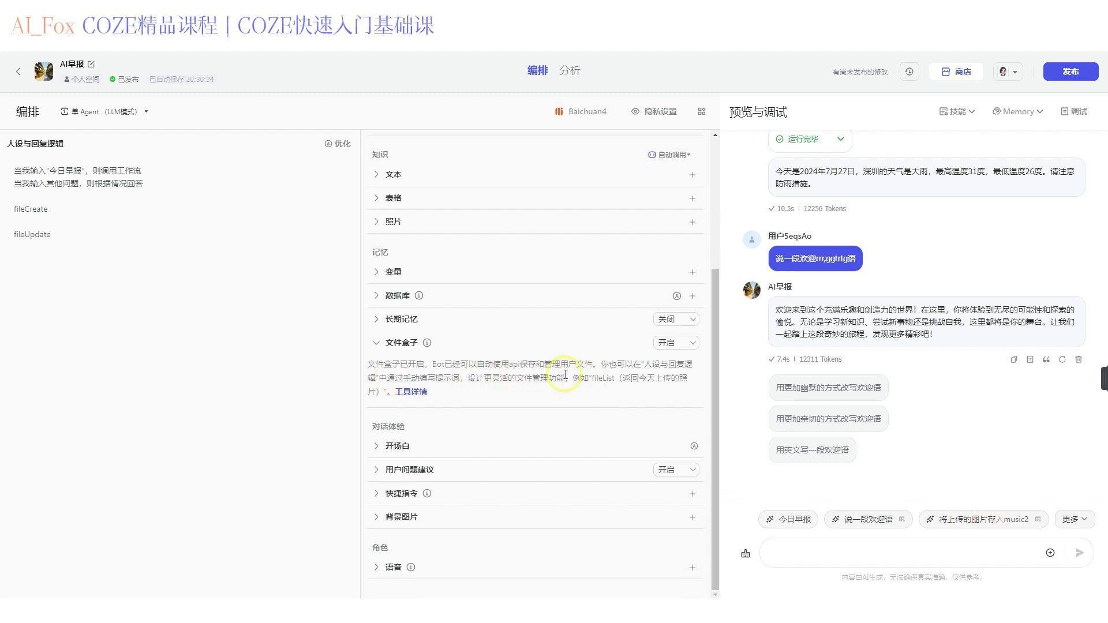
left_click(411, 392)
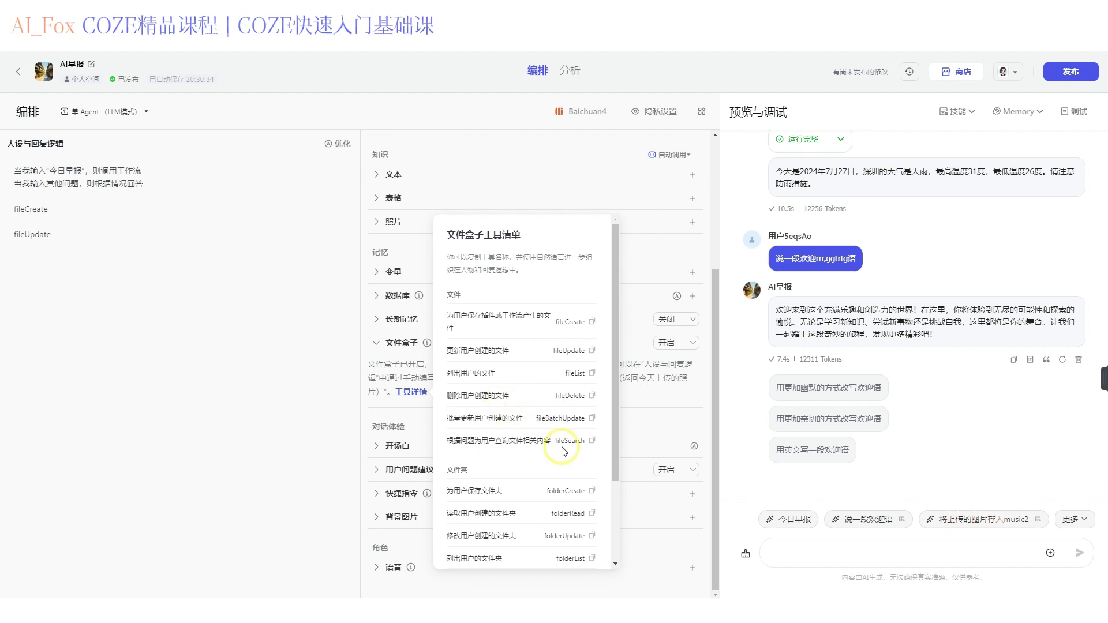
scroll(564, 451, "down", 2)
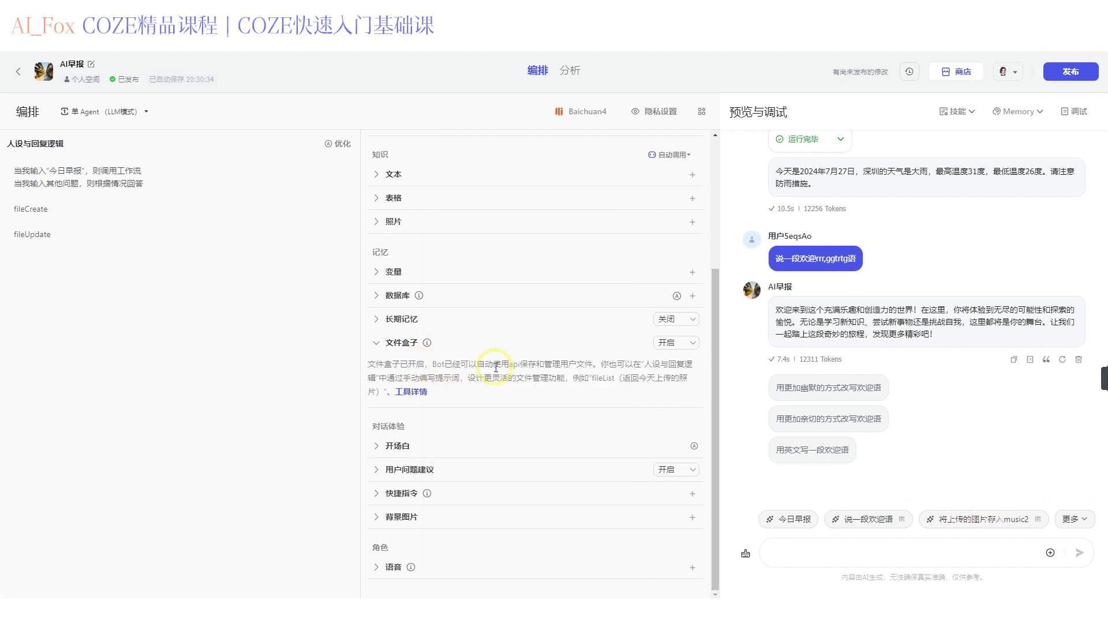
scroll(495, 368, "up", 2)
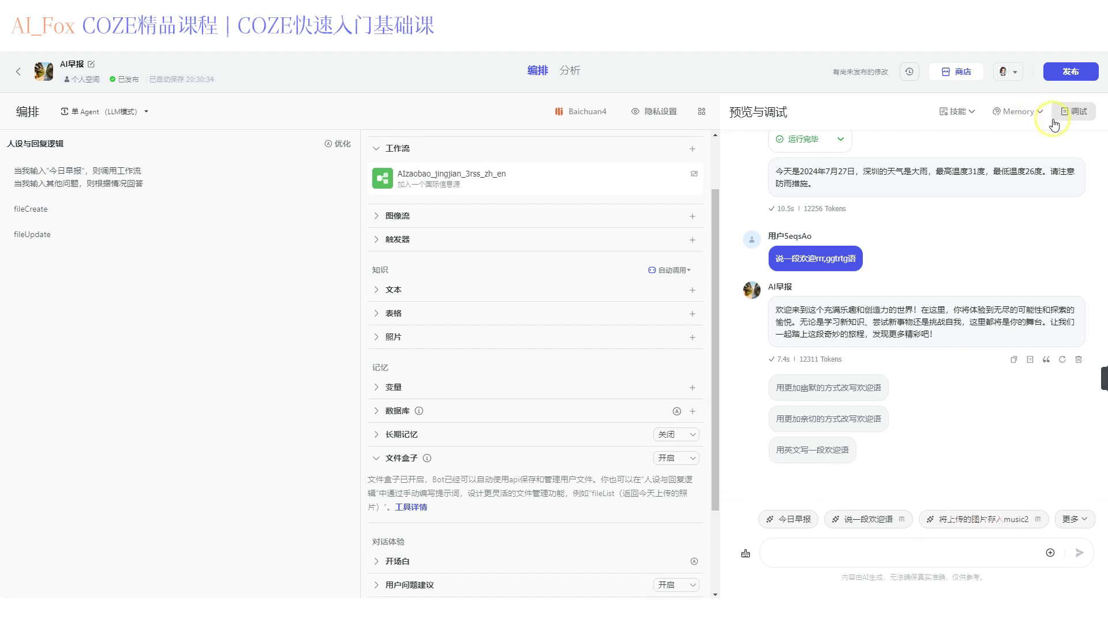
- Open 文件盒子 from the preview area's Memory and look through the stored photos
mouse_move(1038, 114)
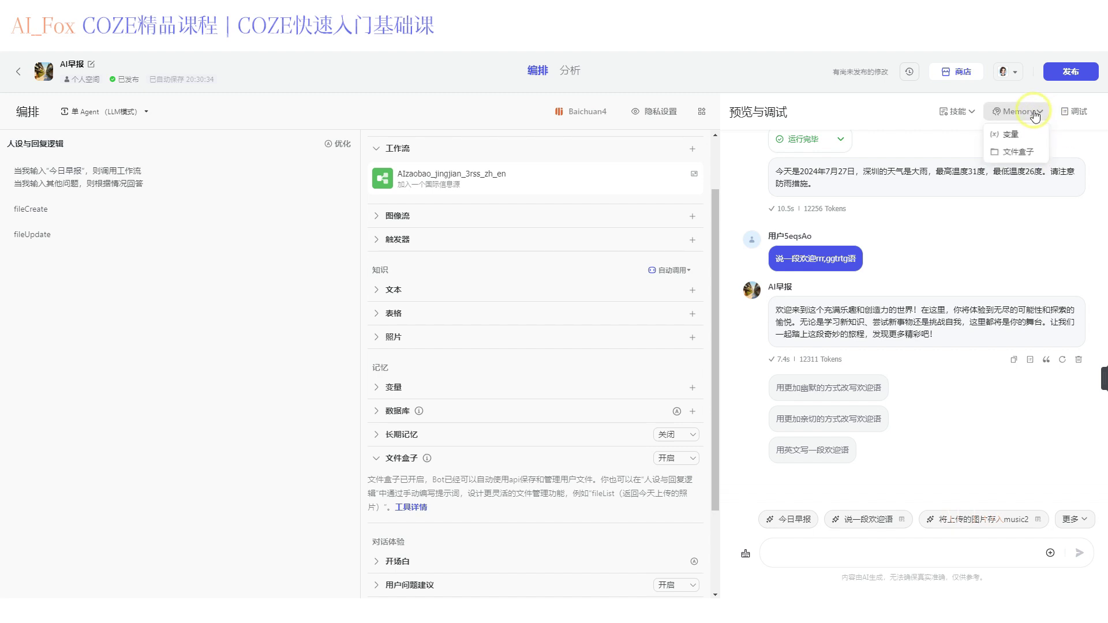
left_click(1033, 110)
left_click(302, 227)
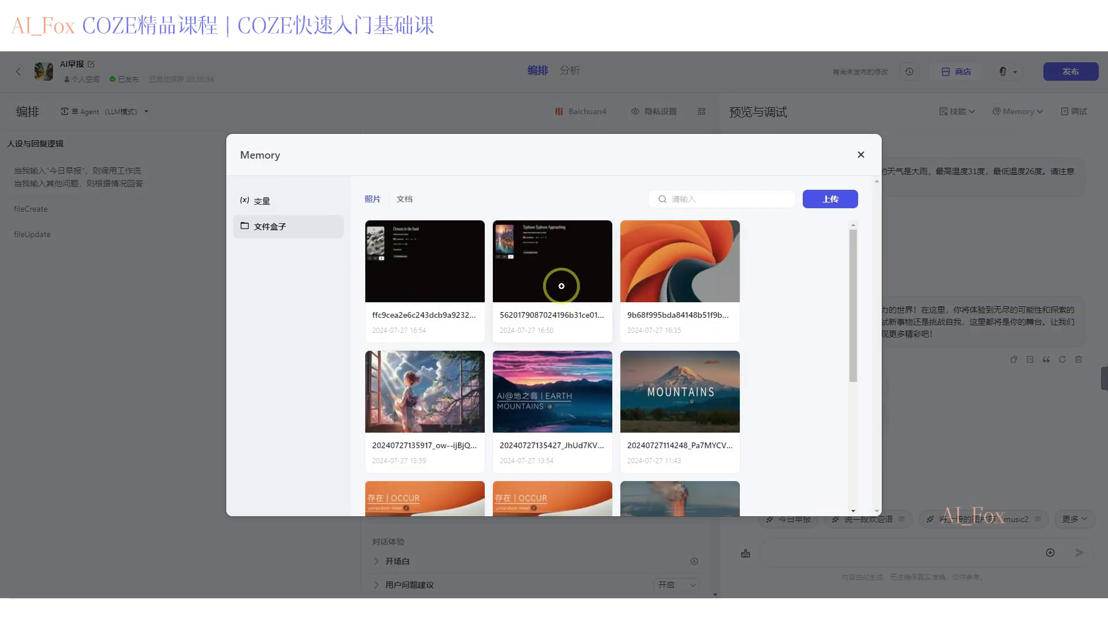
scroll(491, 315, "down", 5)
left_click(890, 561)
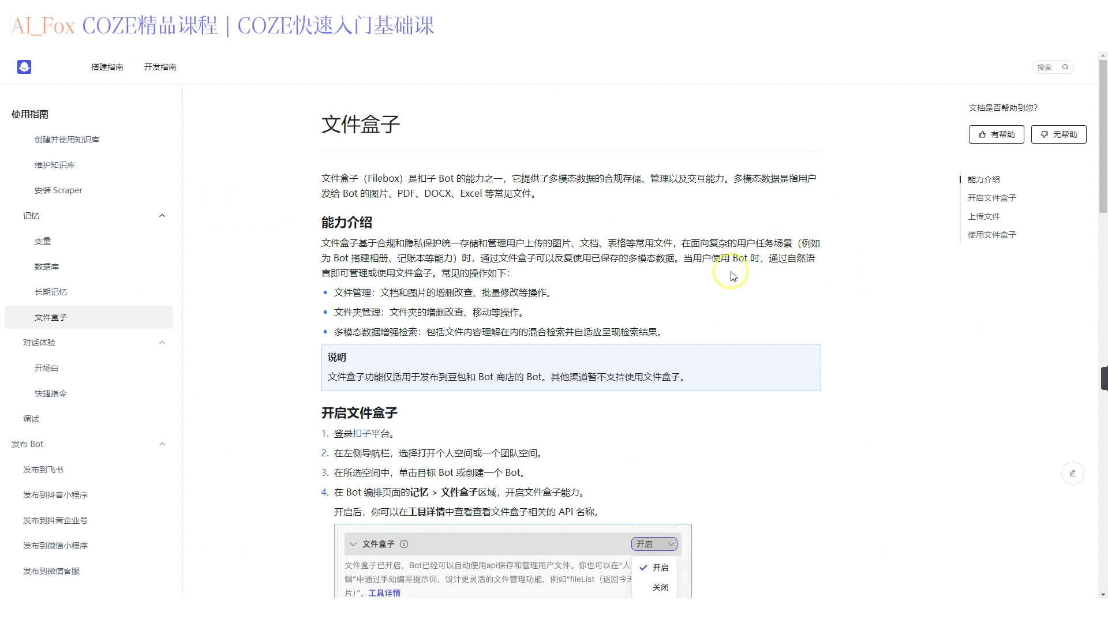
- Read the 文件盒子 documentation on enabling the feature and uploading files from the orchestration page
scroll(732, 266, "down", 4)
scroll(730, 266, "down", 1)
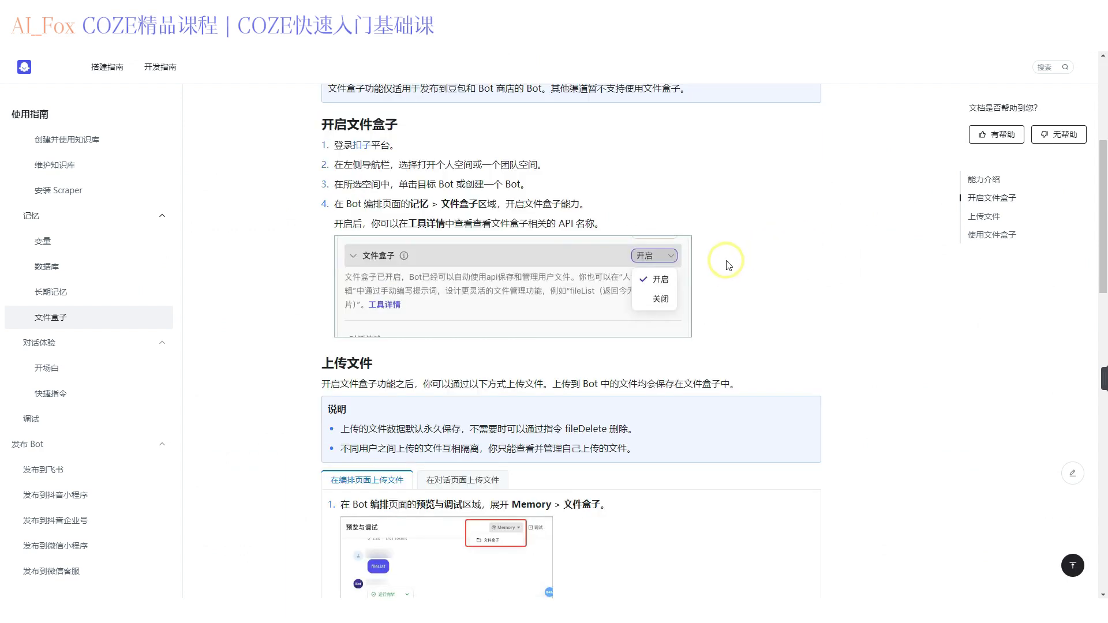
scroll(720, 317, "down", 5)
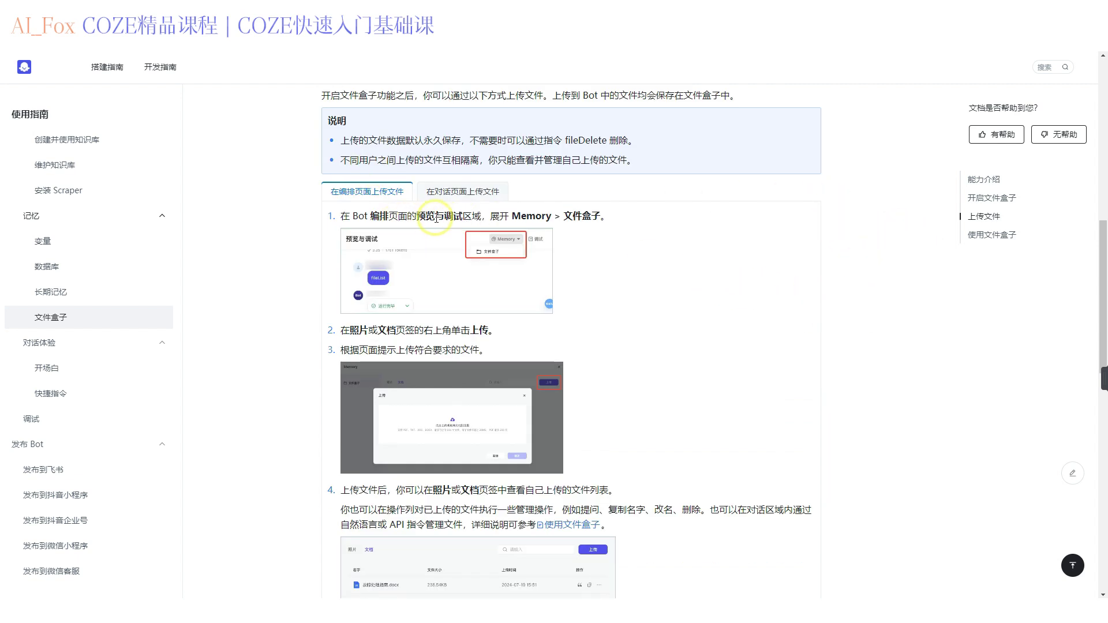
scroll(596, 290, "down", 2)
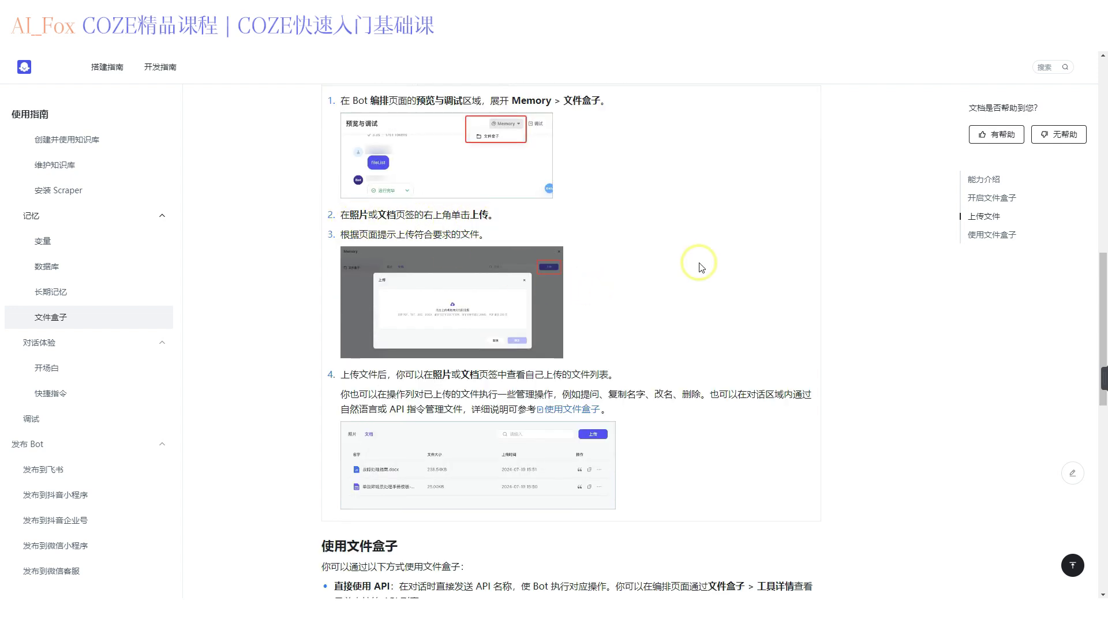
- Upload the image Snipaste_2024-07-26_13-35-28.jpg to the photos of the bot's 文件盒子
left_click(1039, 112)
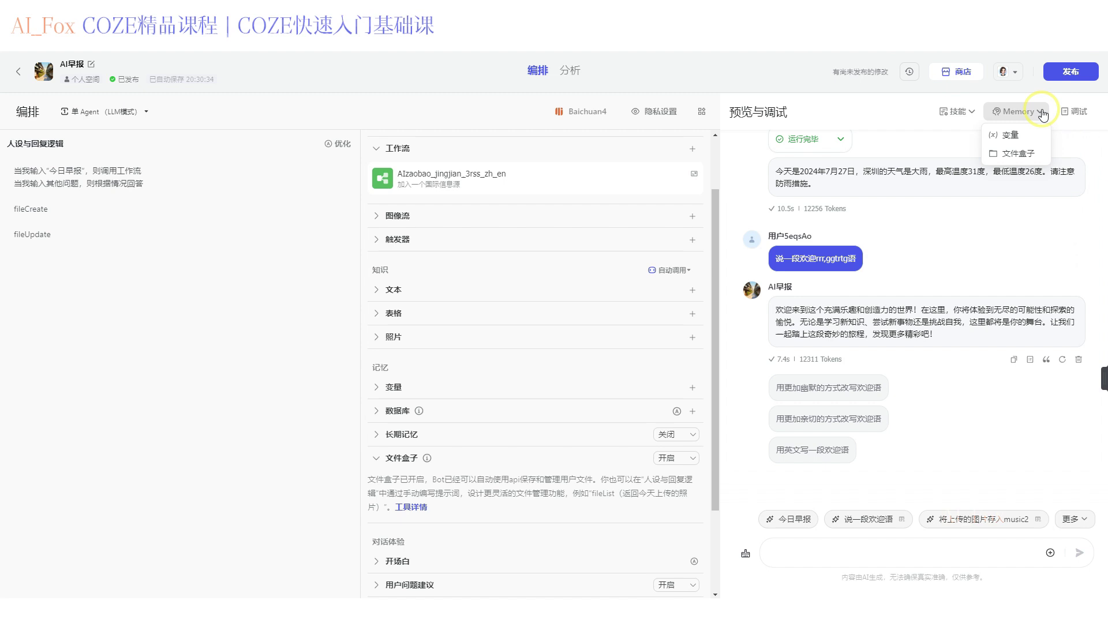
left_click(1025, 155)
left_click(831, 199)
left_click(611, 315)
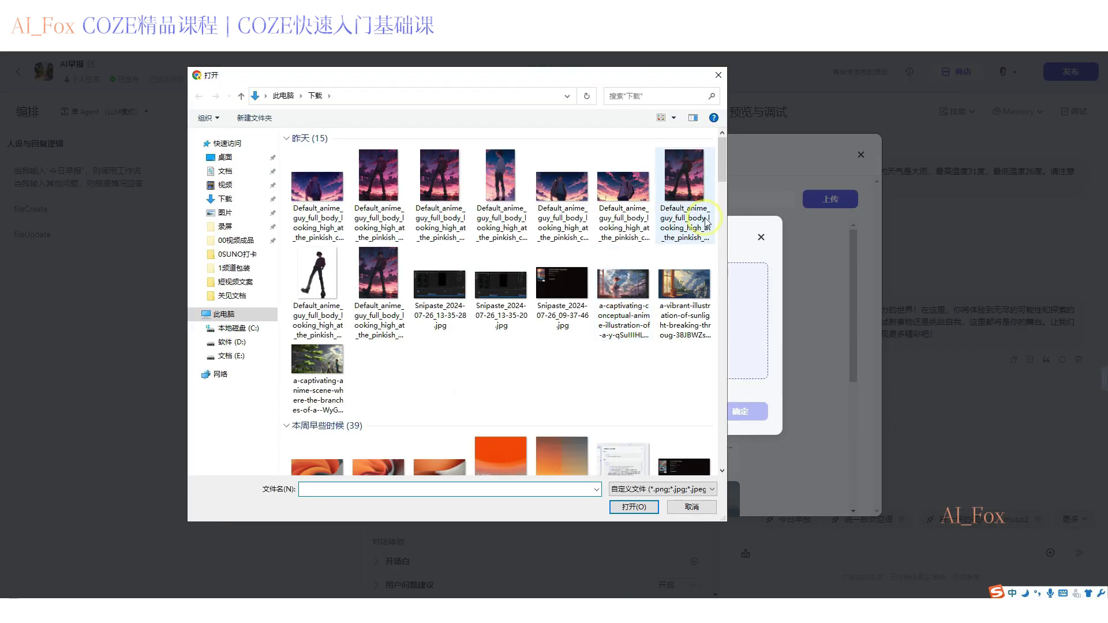
left_click(440, 284)
left_click(633, 506)
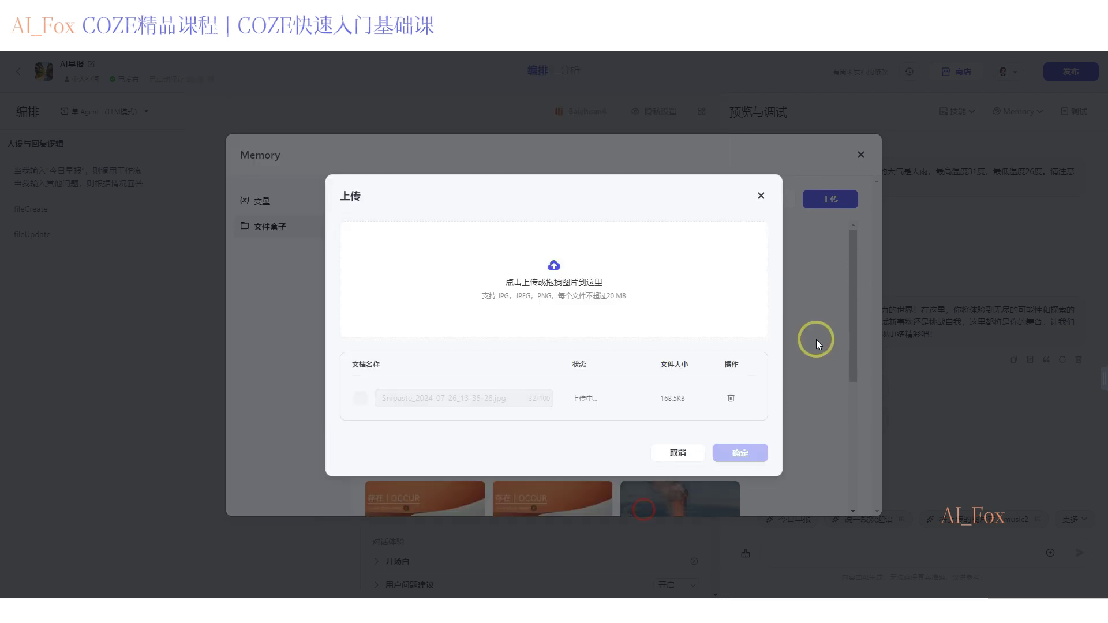
left_click(761, 196)
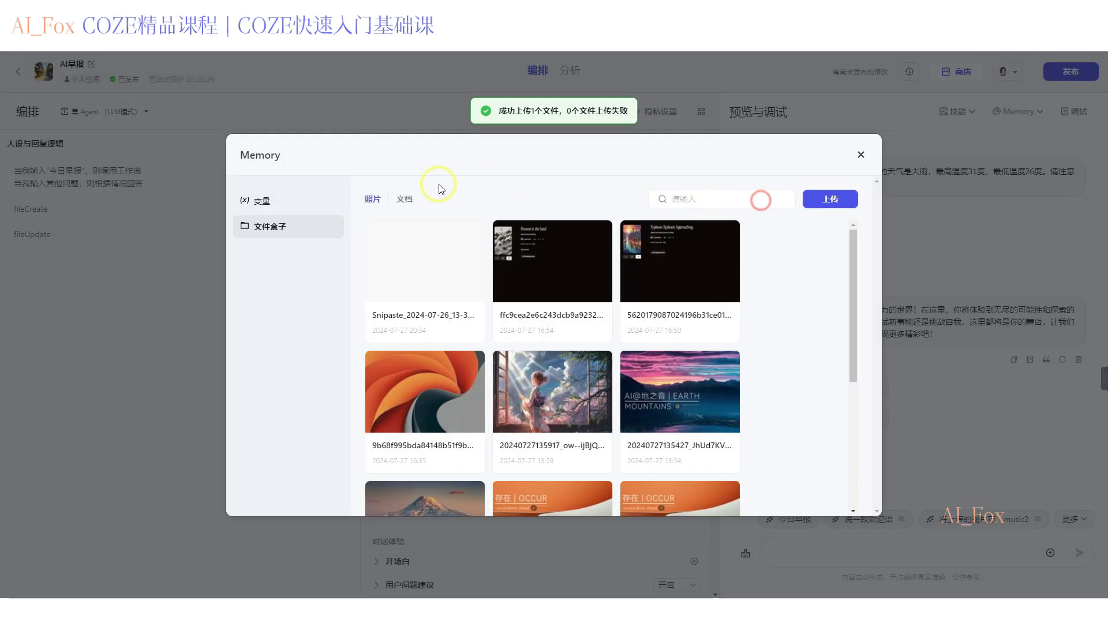
- Upload 首张专辑上线文案.txt from the 0SUNO打卡 folder to the 文件盒子 documents, and close Memory
left_click(829, 199)
left_click(594, 341)
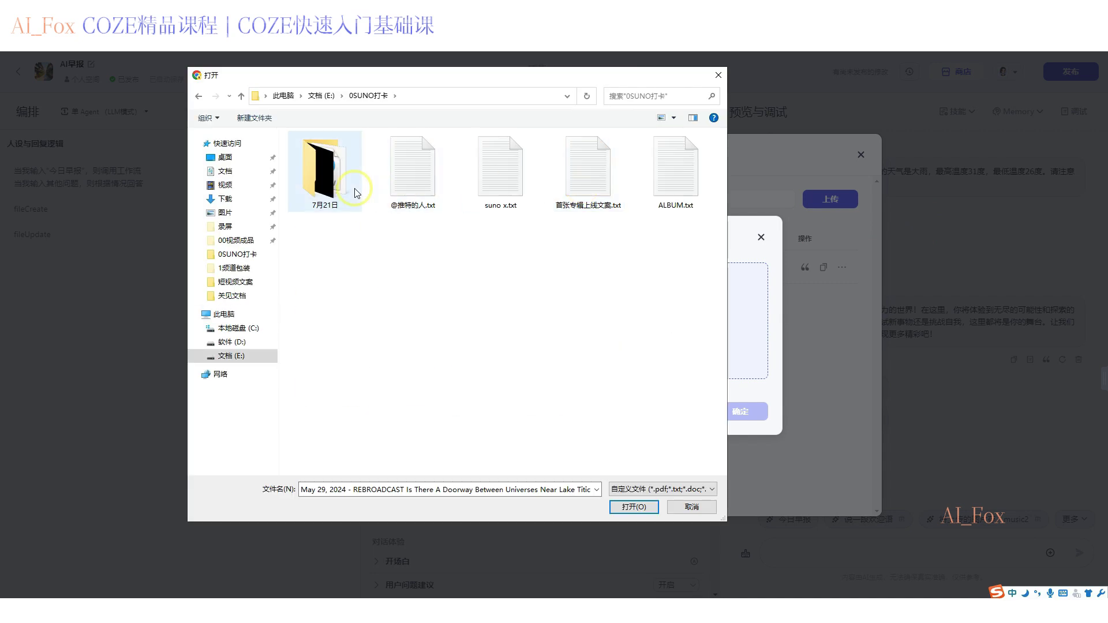
left_click(581, 180)
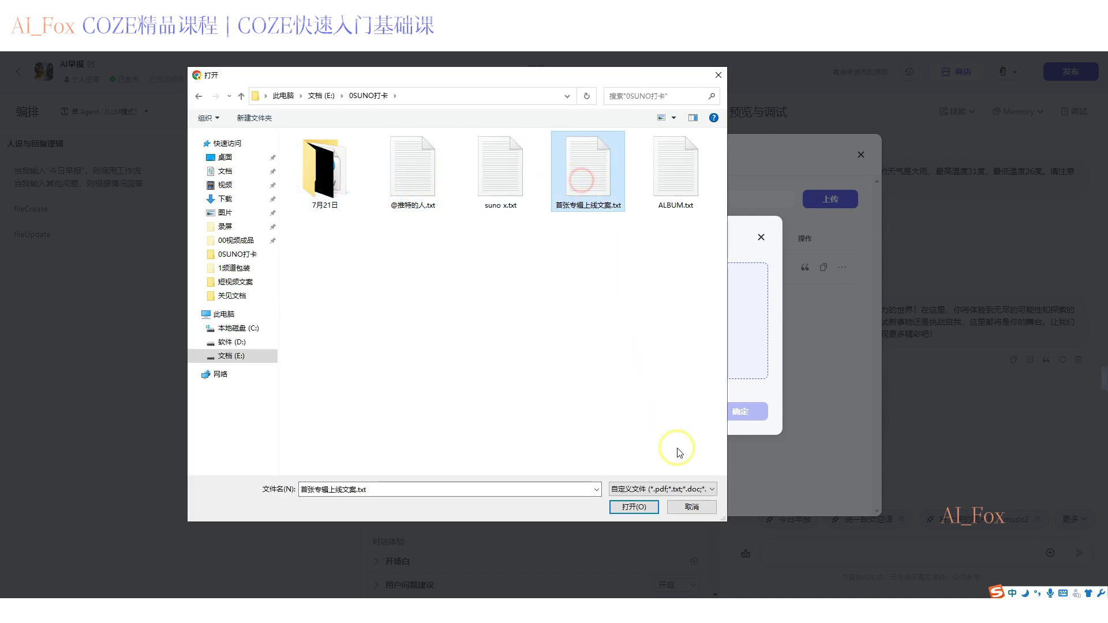
left_click(643, 508)
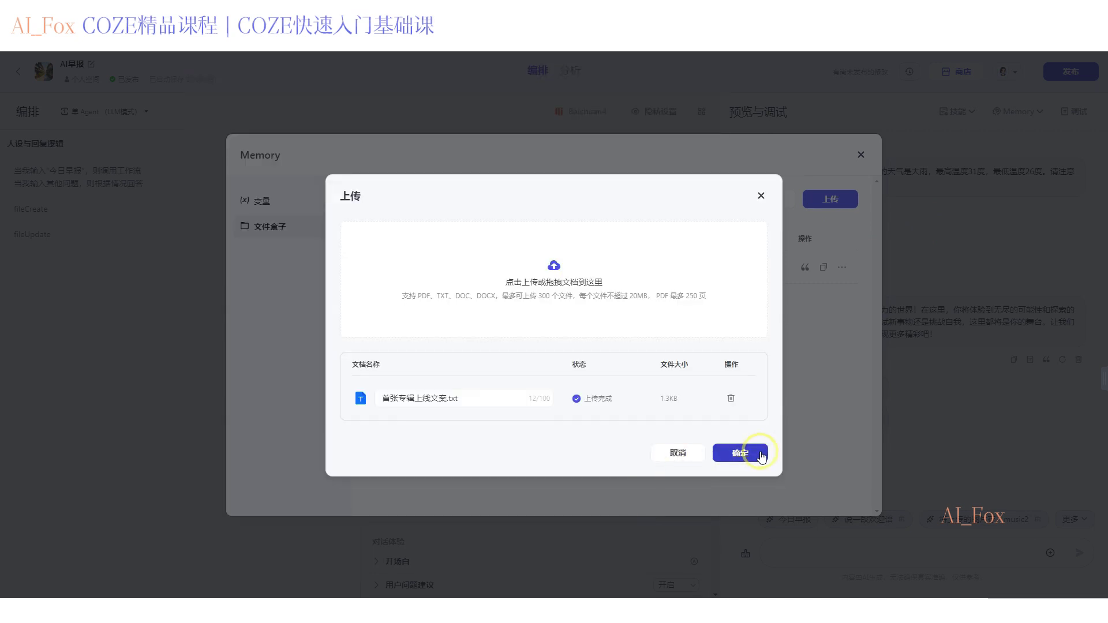
left_click(753, 454)
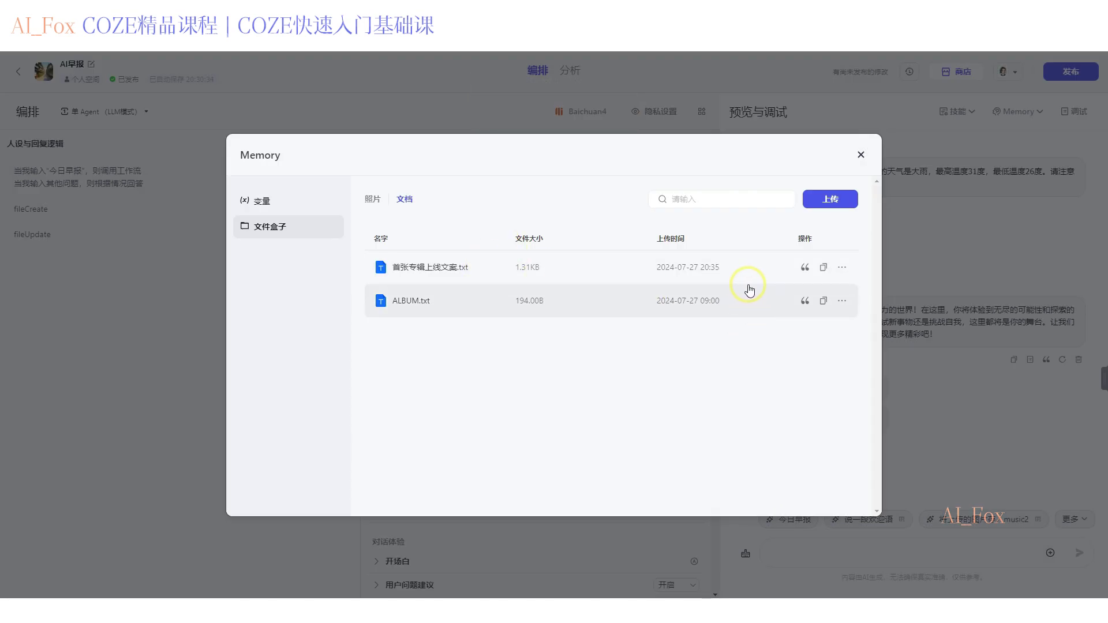
left_click(862, 155)
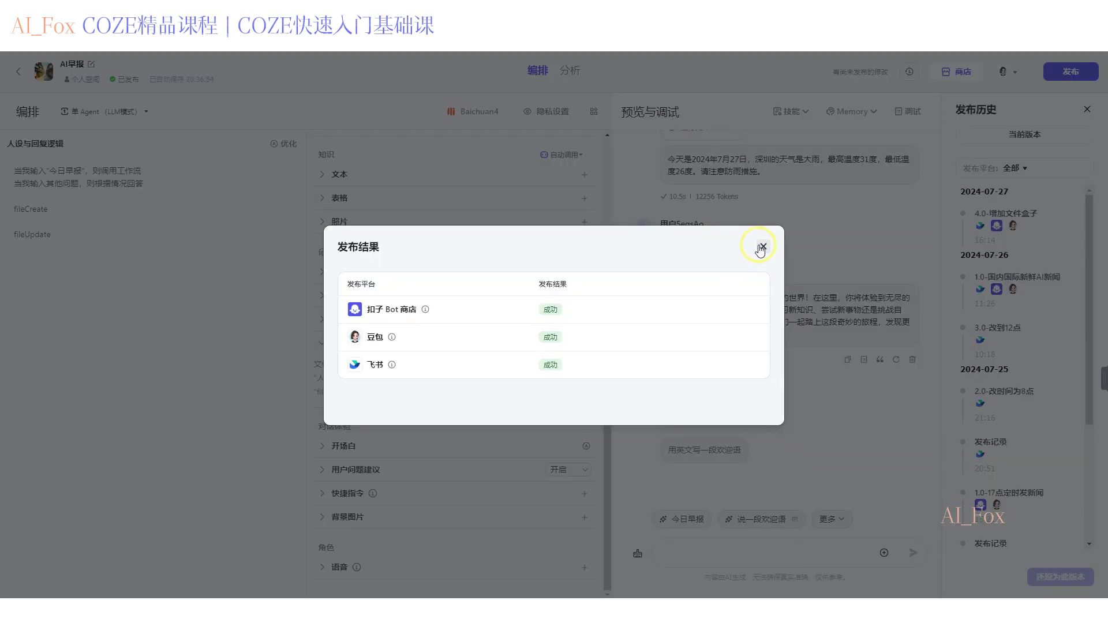
- Check the publishing results of version 4.0-增加文件盒子 in the release history, and view the AI早报 chat on the home page
left_click(760, 246)
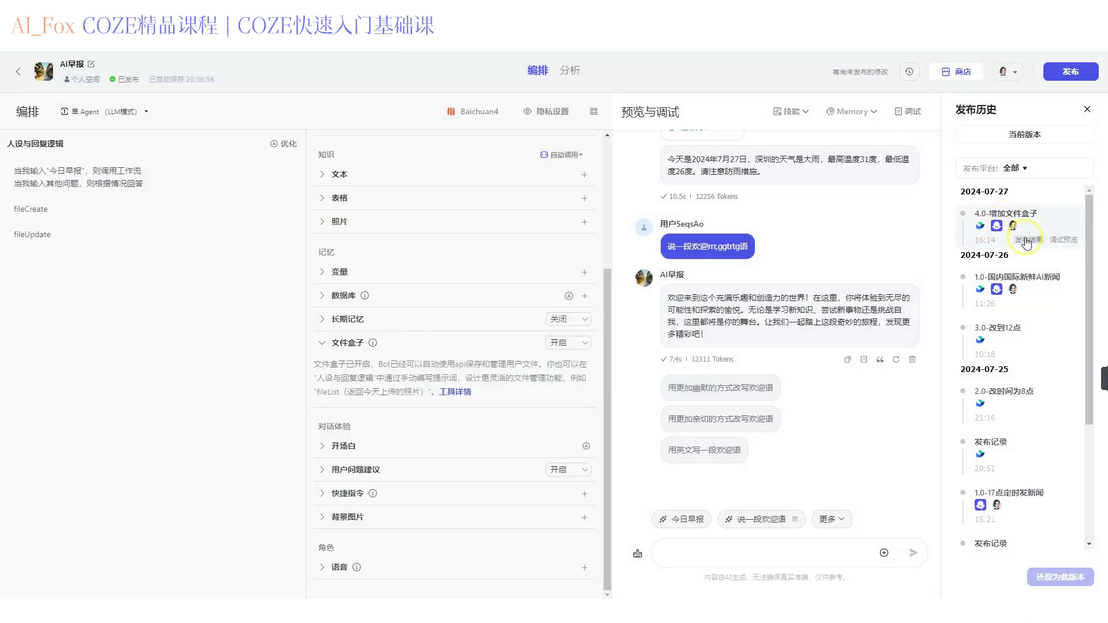
left_click(1026, 241)
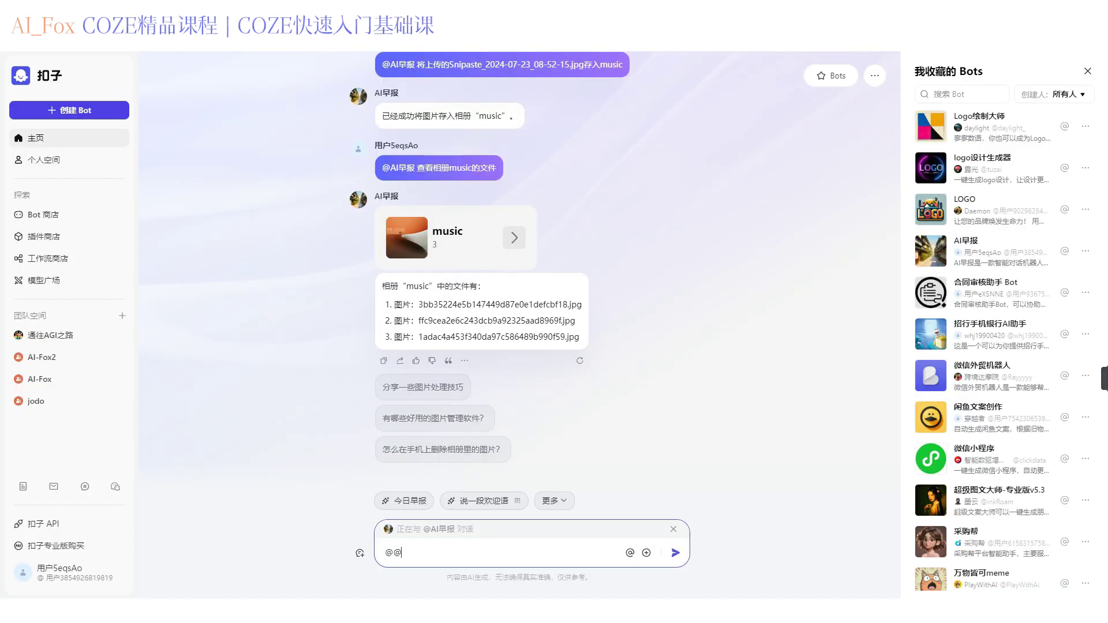
left_click(478, 554)
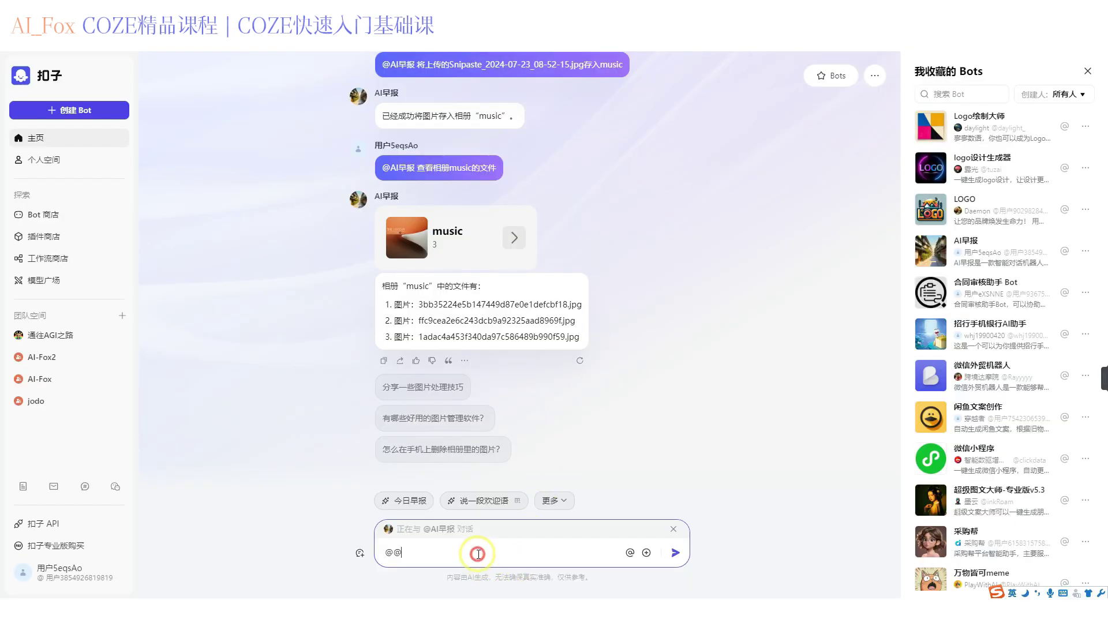
left_click(427, 554)
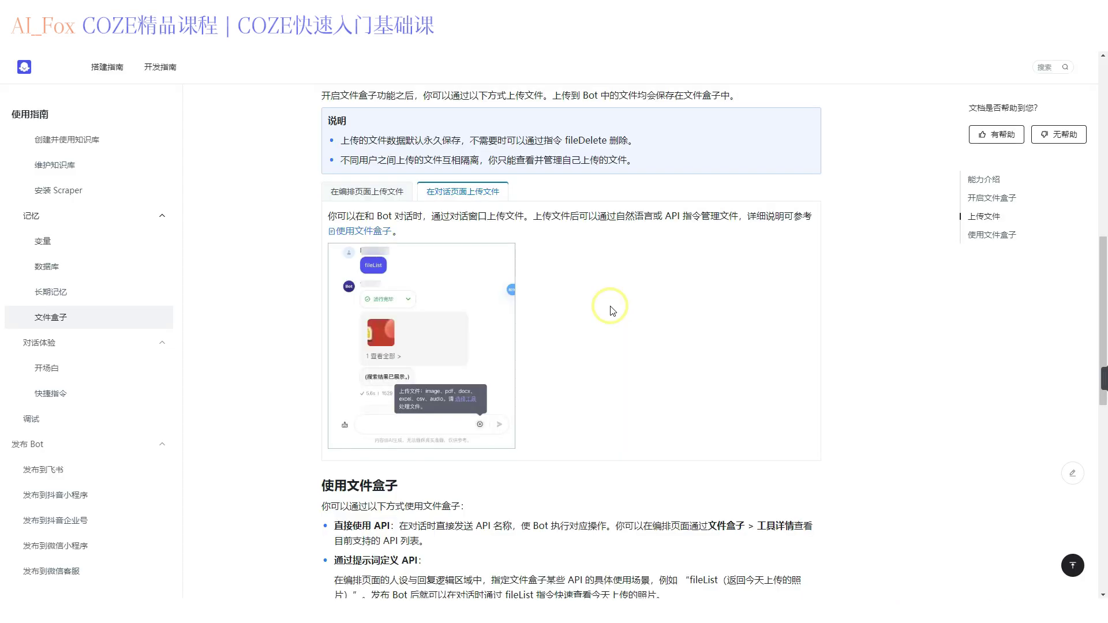
- Read the documentation section on uploading files from the conversation page
scroll(612, 310, "down", 1)
left_click(433, 315)
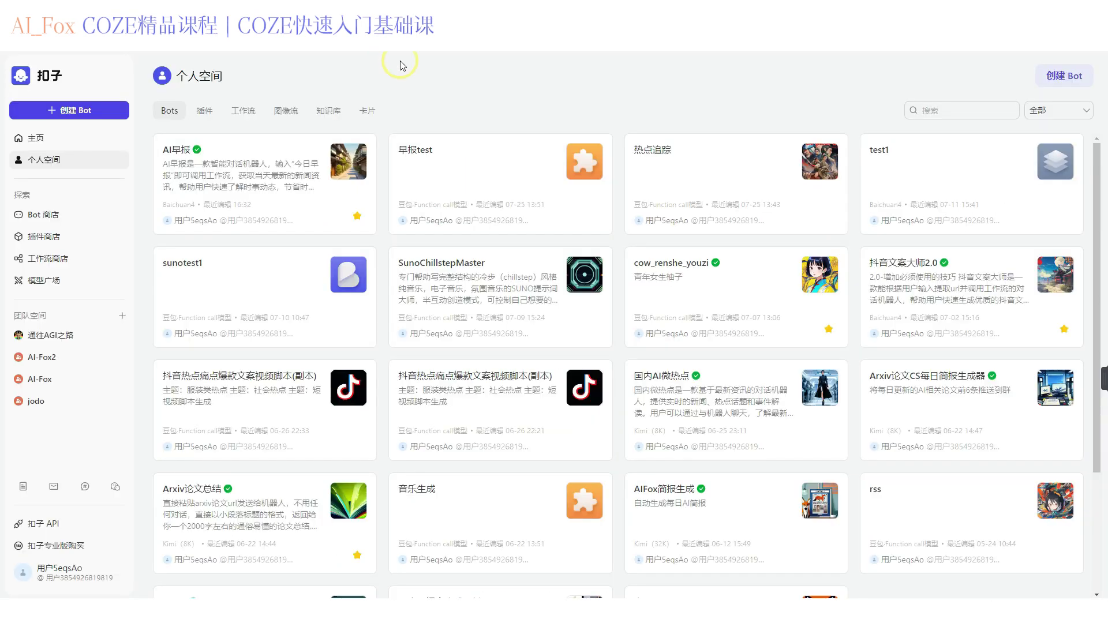
- Return to the home page chat and mention the AI早报 bot to start a conversation with it
left_click(132, 148)
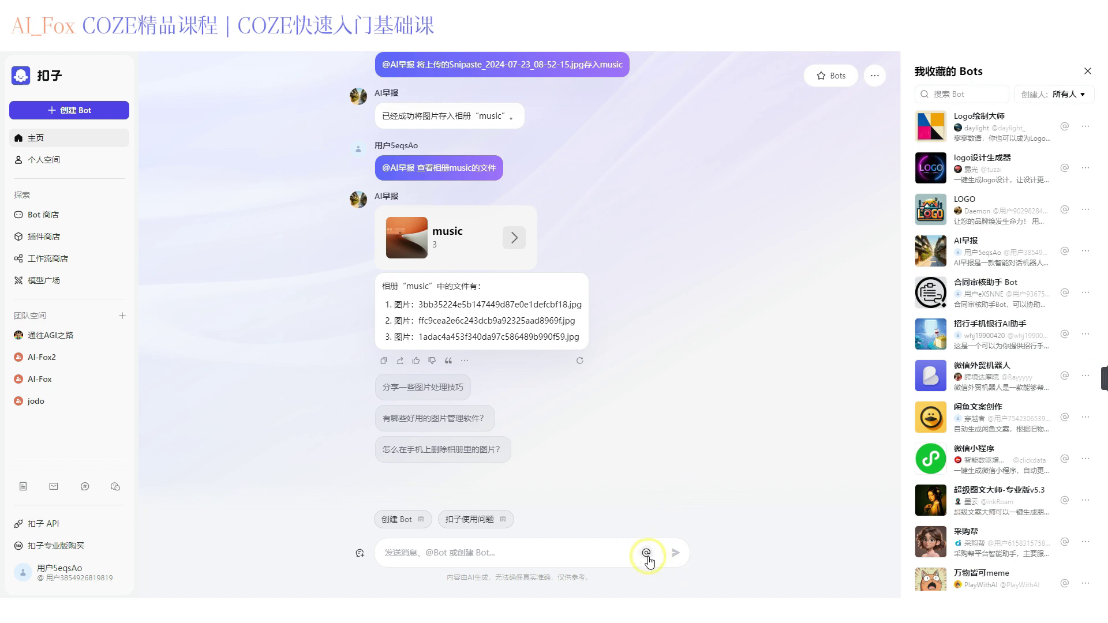
left_click(647, 554)
left_click(647, 554)
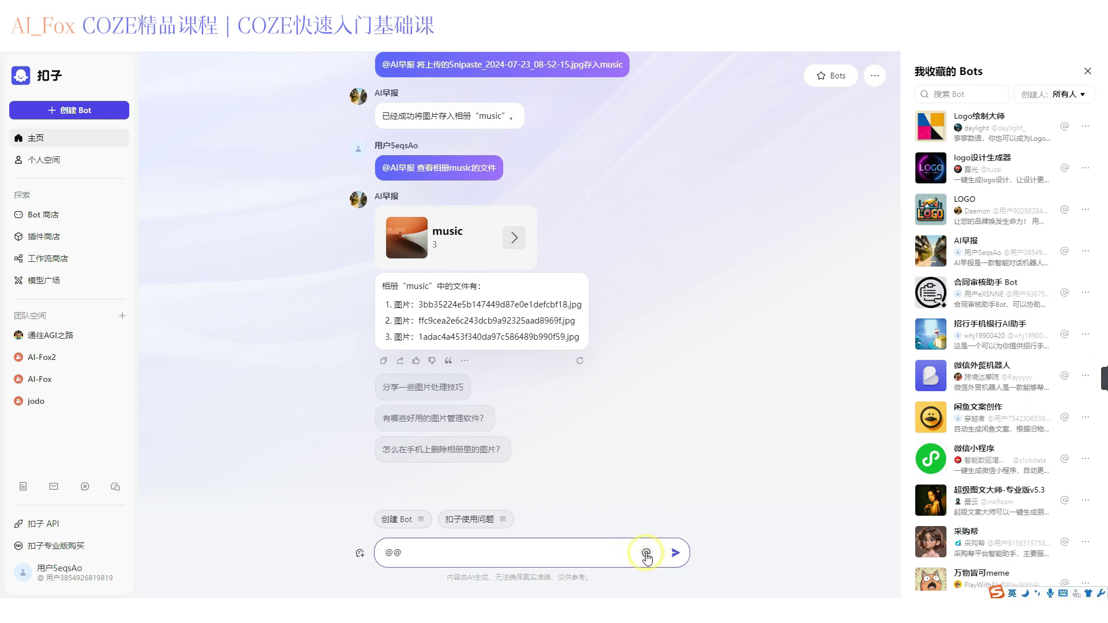
left_click(647, 554)
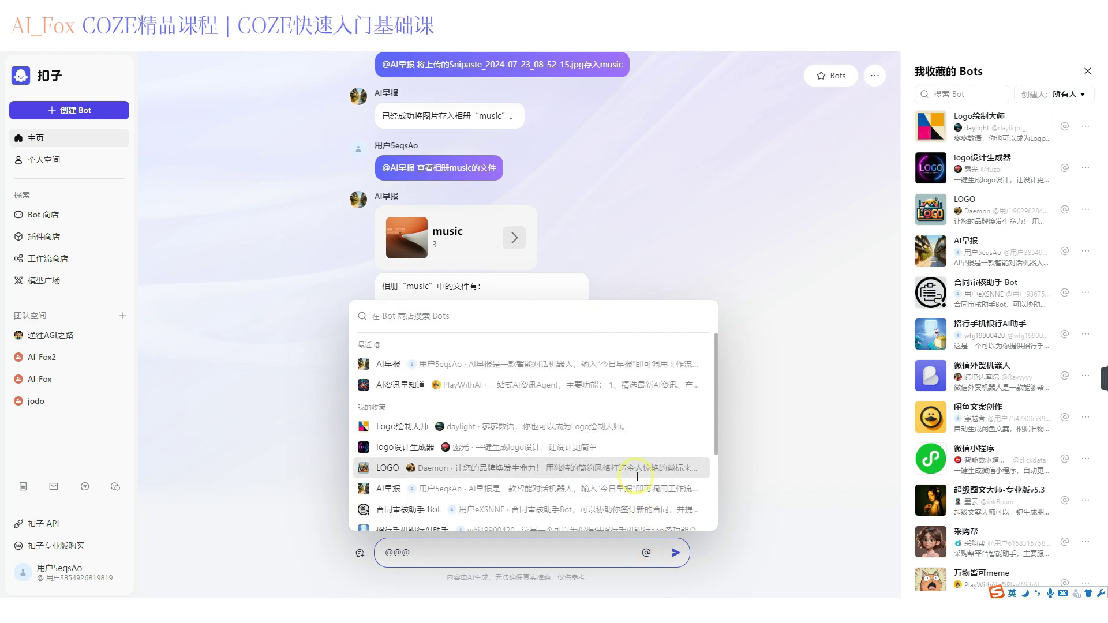
left_click(580, 364)
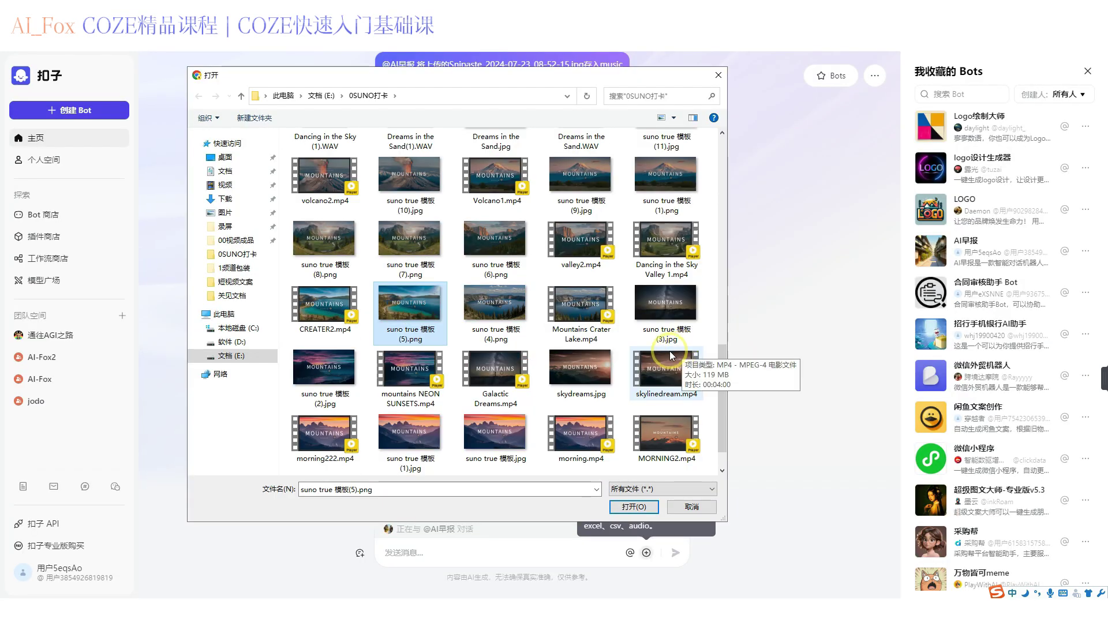
- Attach the MOUNTAINS volcano image from the 0SUNO打卡 folder and send it to AI早报
scroll(668, 358, "up", 3)
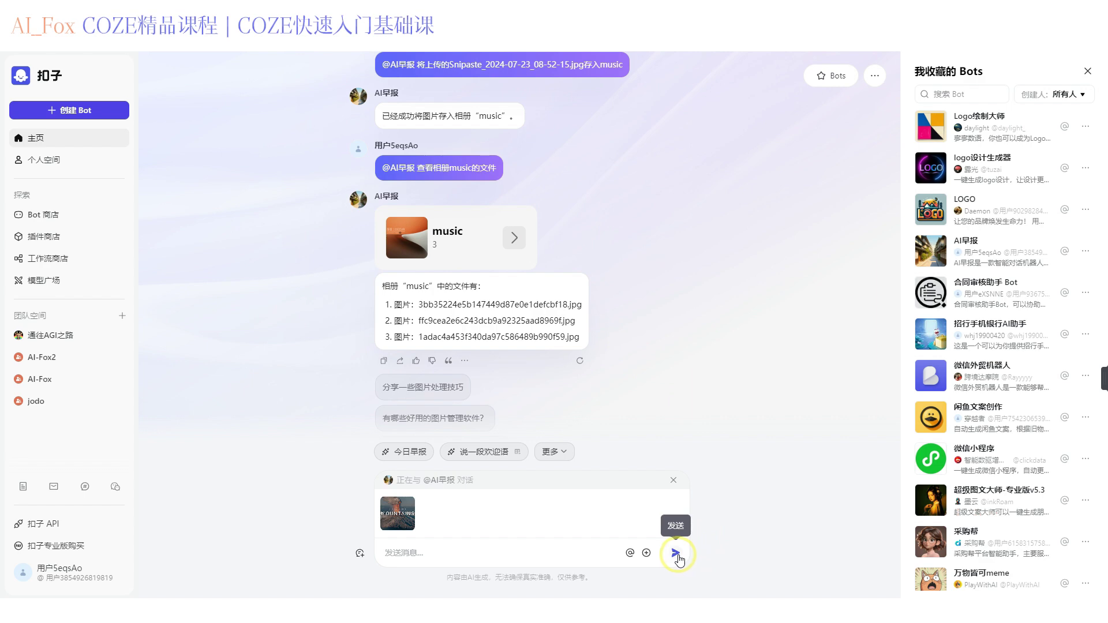
left_click(676, 554)
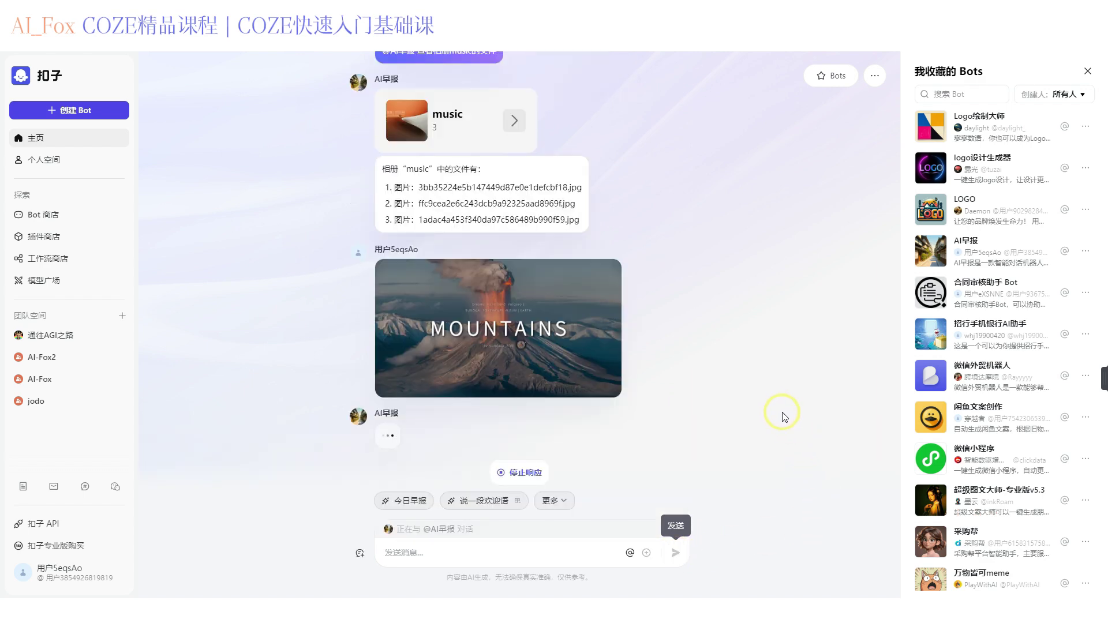
- Examine the documentation table of supported 文件盒子 functions and common commands for file and folder management
left_click(441, 400)
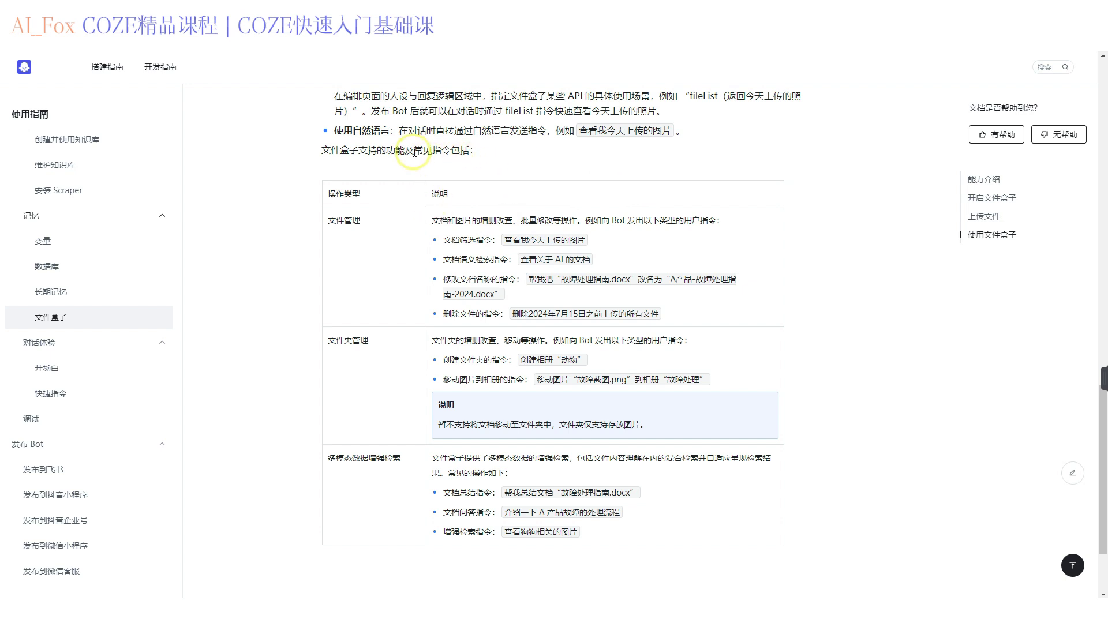
left_click_drag(414, 151, 478, 151)
left_click(524, 153)
left_click(363, 218)
left_click_drag(370, 346, 353, 341)
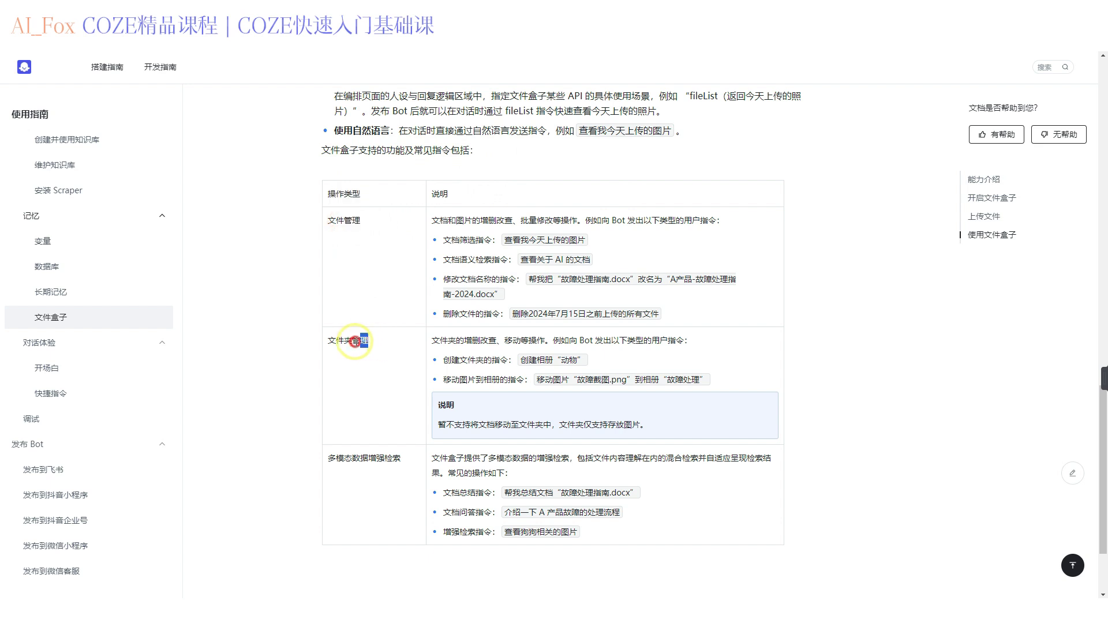
- Read the 文件管理 example commands for filtering uploaded pictures and semantically searching documents in the 文件盒子 documentation table
left_click_drag(359, 460, 380, 463)
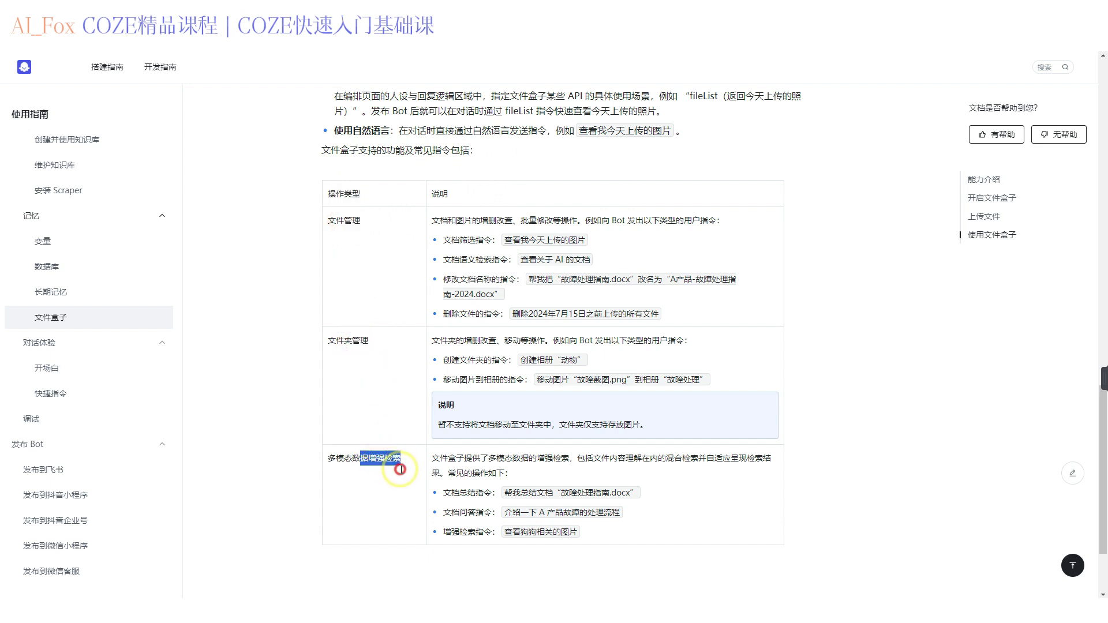
left_click(519, 200)
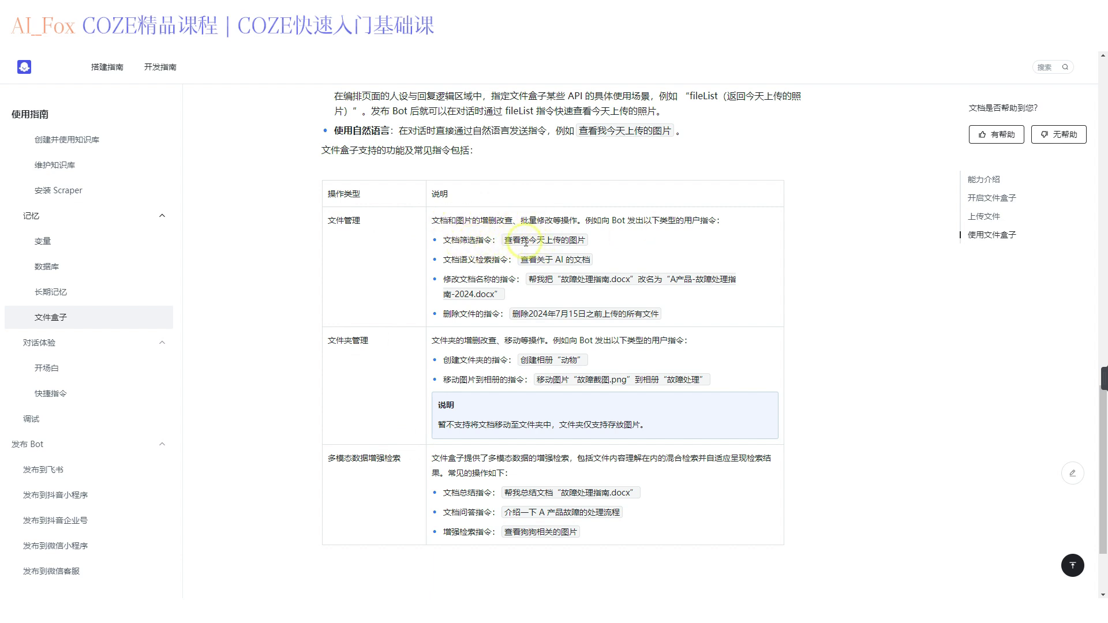
left_click_drag(504, 240, 585, 240)
left_click(655, 247)
left_click_drag(520, 260, 597, 258)
left_click(589, 263)
- Examine the 文件夹管理 example commands for creating an album and moving a picture into an album
left_click_drag(469, 345, 695, 361)
left_click(658, 340)
left_click(695, 361)
left_click_drag(443, 379, 520, 379)
left_click(715, 359)
left_click_drag(630, 379, 572, 379)
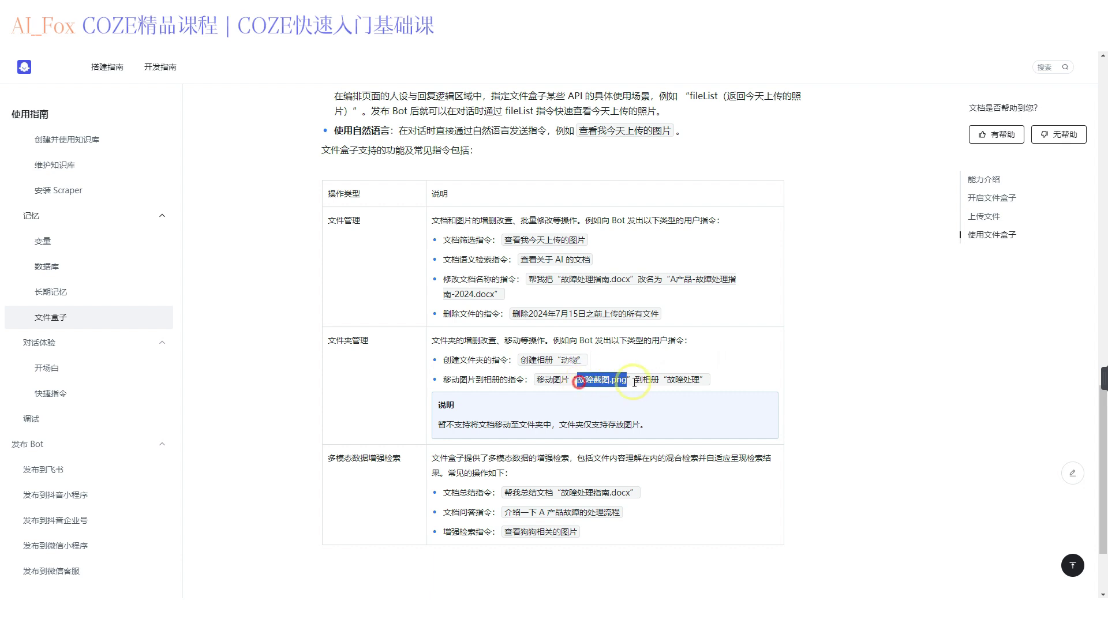
- Read the note about moving documents into folders and the document question command under 多模态数据增强检索
scroll(519, 375, "down", 1)
left_click_drag(470, 367, 497, 367)
left_click(457, 369)
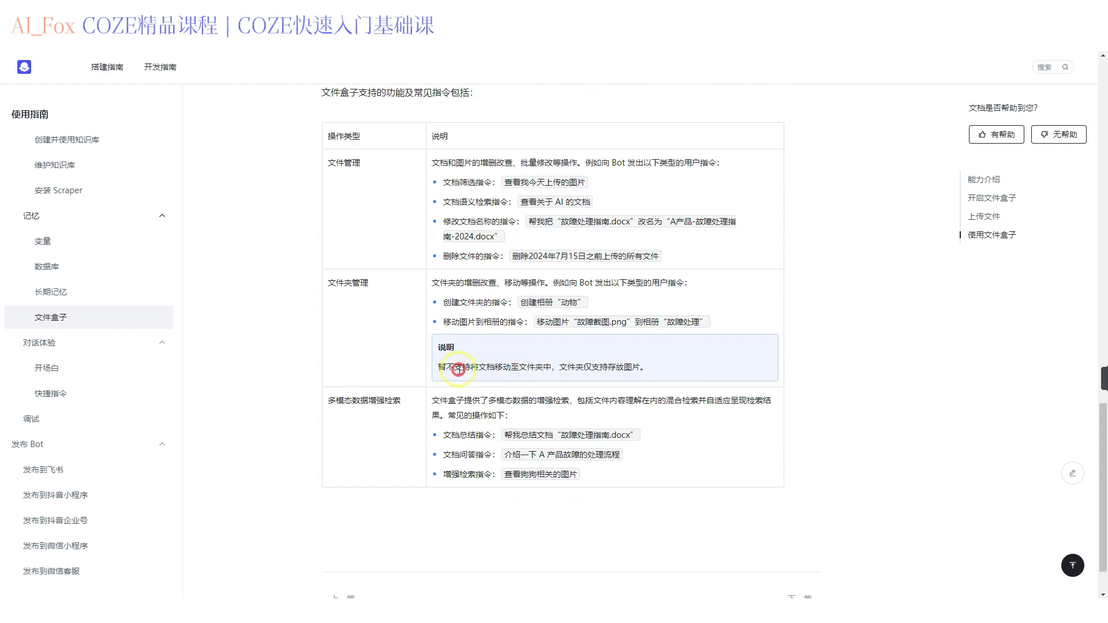
left_click_drag(461, 368, 650, 366)
left_click(760, 290)
scroll(730, 359, "down", 1)
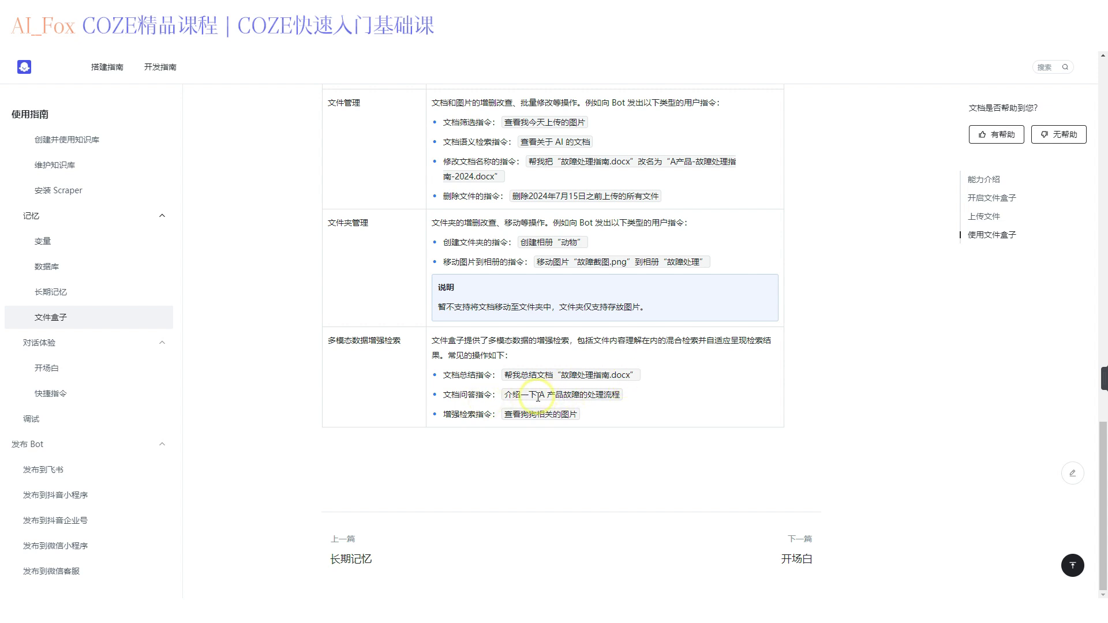
left_click_drag(503, 395, 621, 395)
left_click(673, 394)
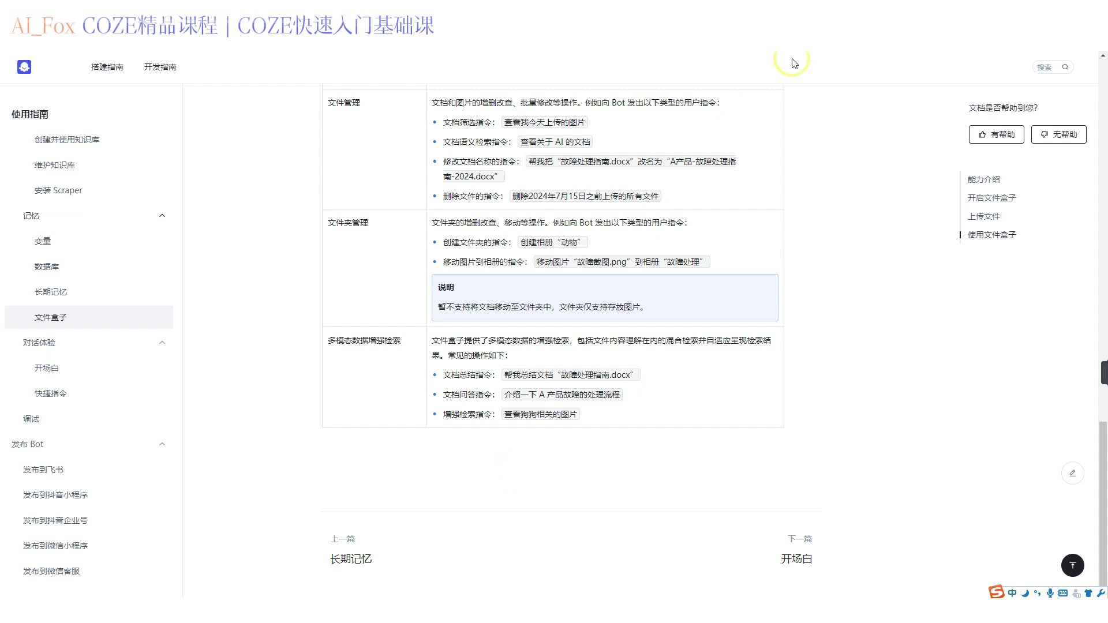
- Switch to the AI早报 orchestration page, collapse the 文件盒子 section and expand 快捷指令
left_click(548, 120)
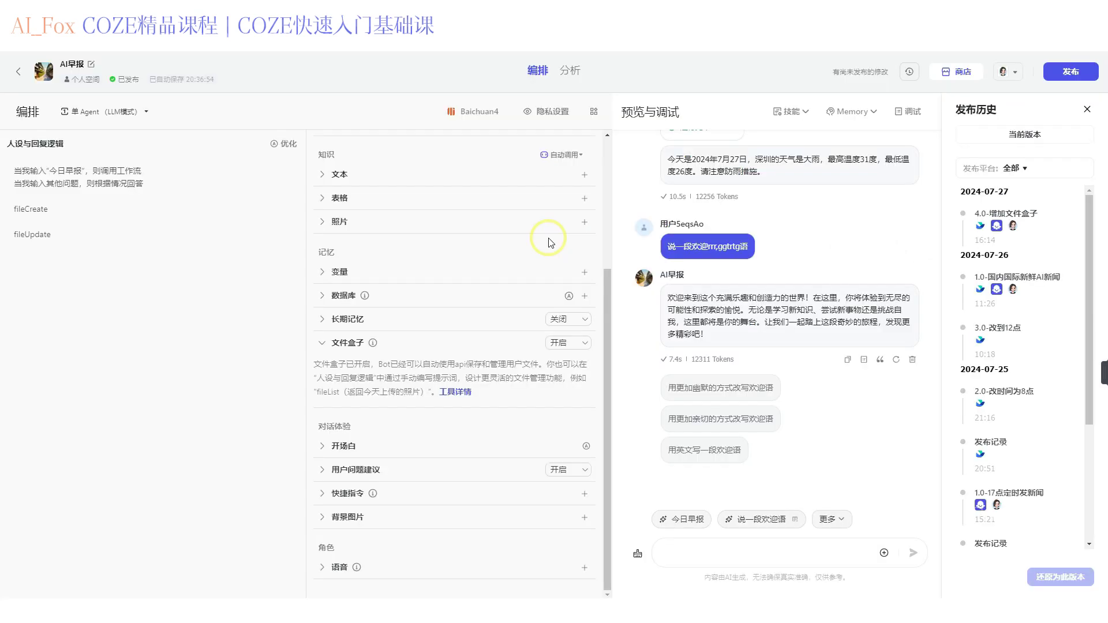
left_click(321, 342)
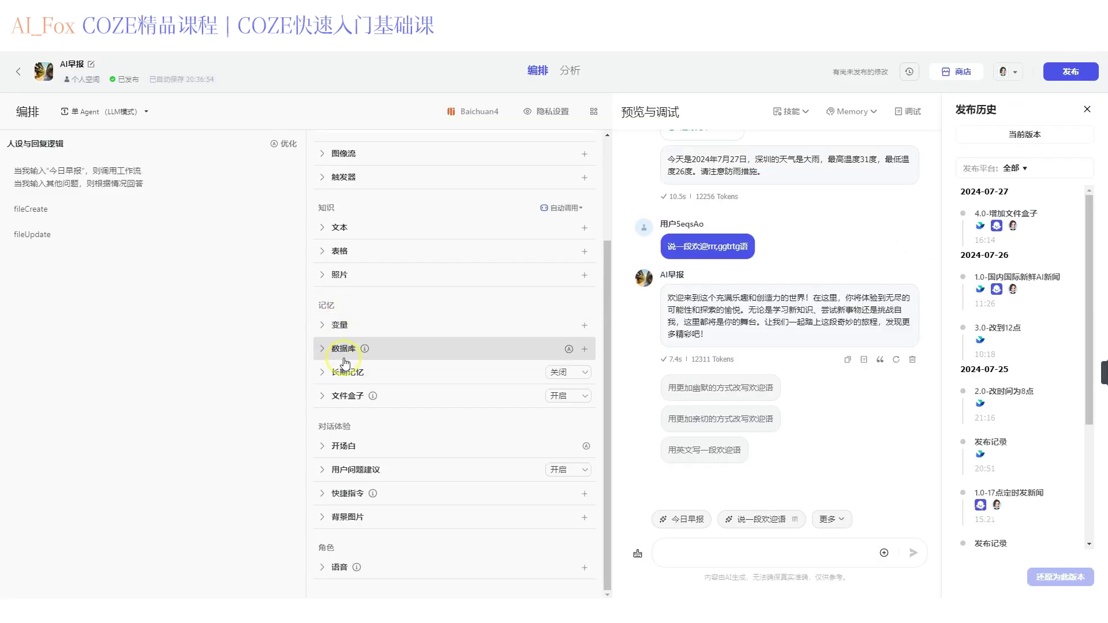
left_click(425, 496)
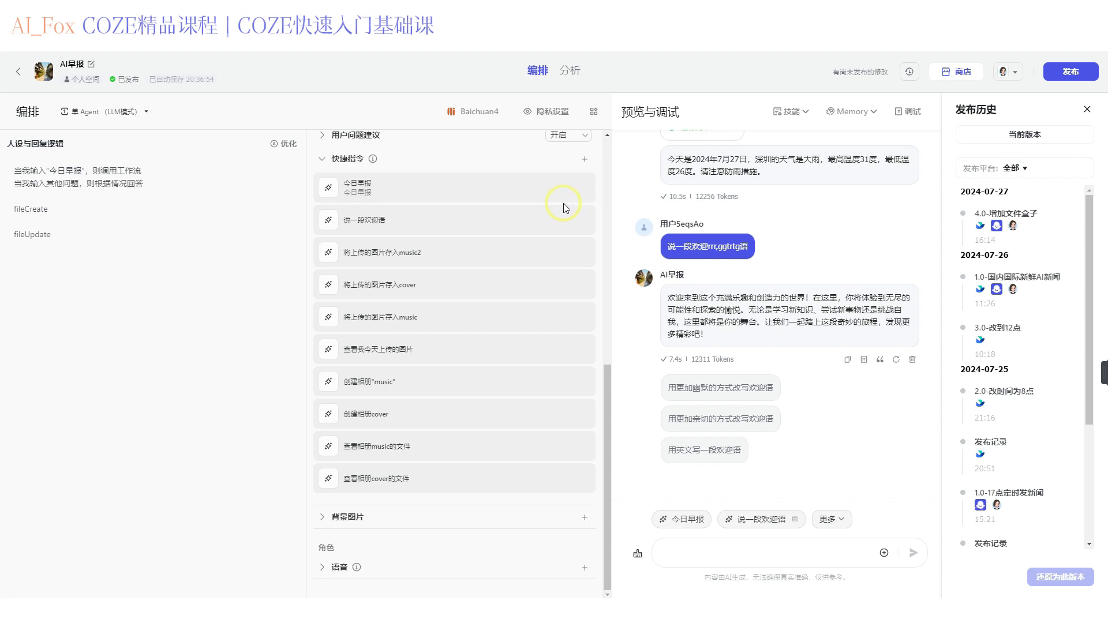
- Remove all existing 快捷指令 entries from the AI早报 bot, leaving no new shortcut dialog open
left_click(584, 188)
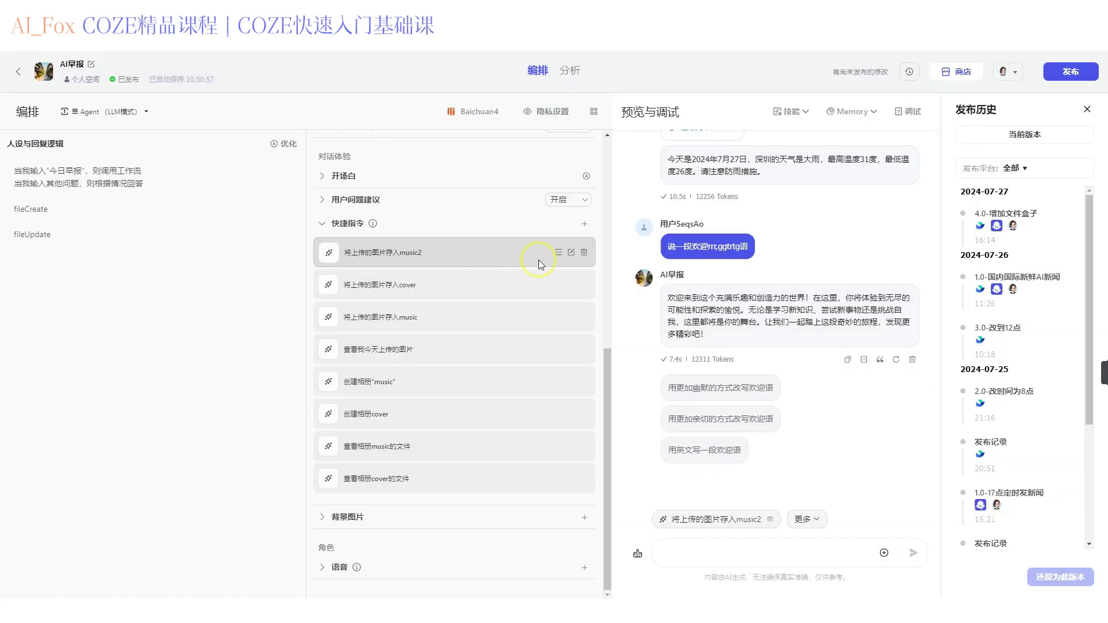
left_click(585, 253)
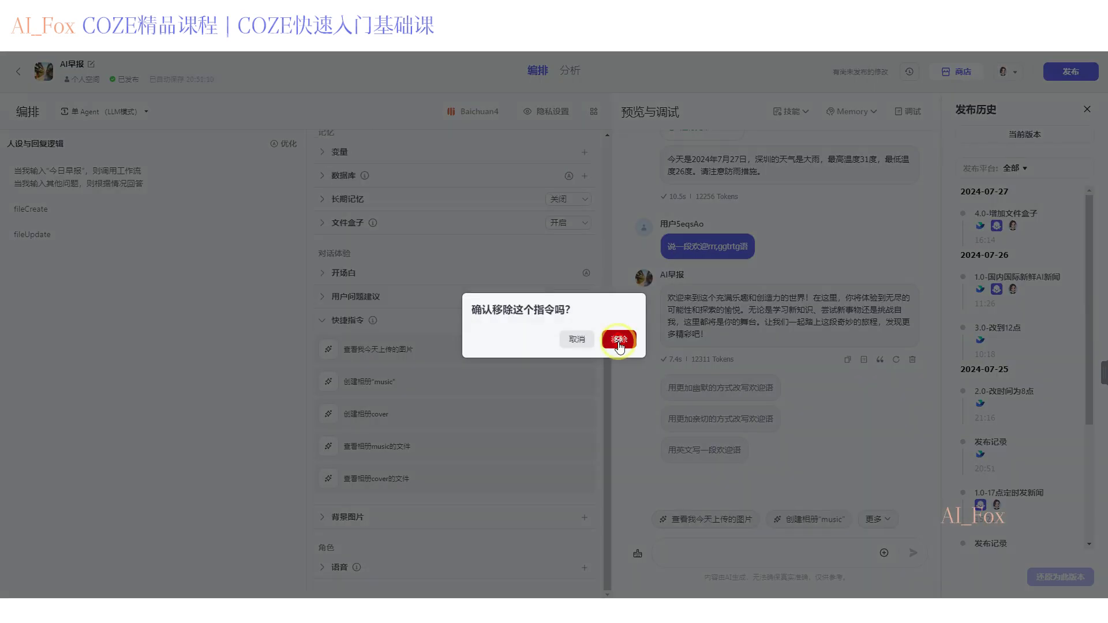
left_click(621, 339)
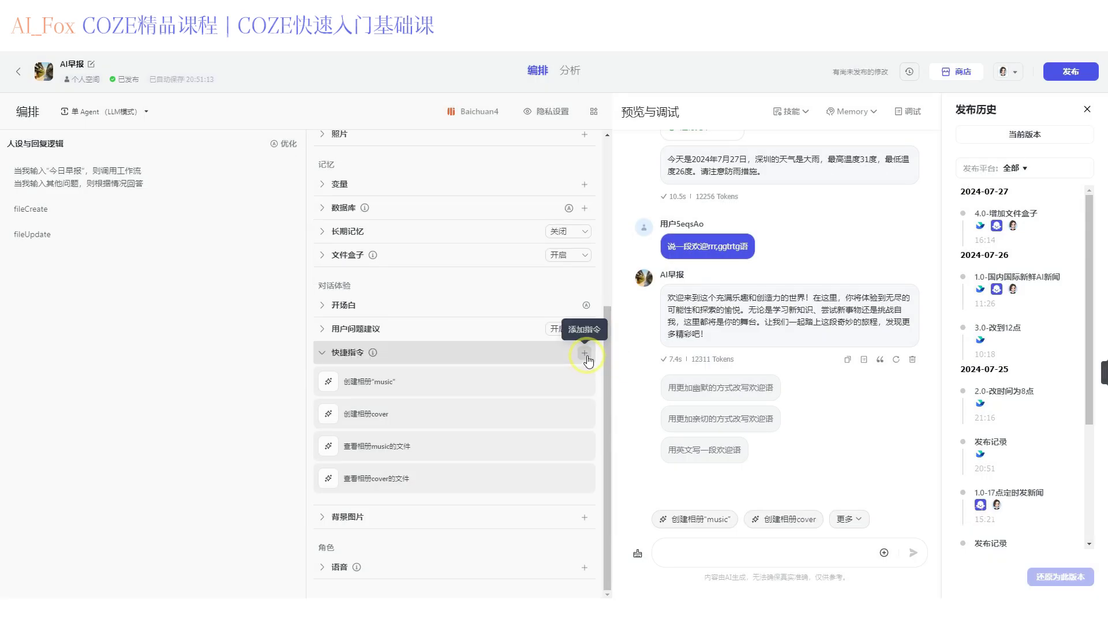
left_click(585, 354)
left_click(621, 339)
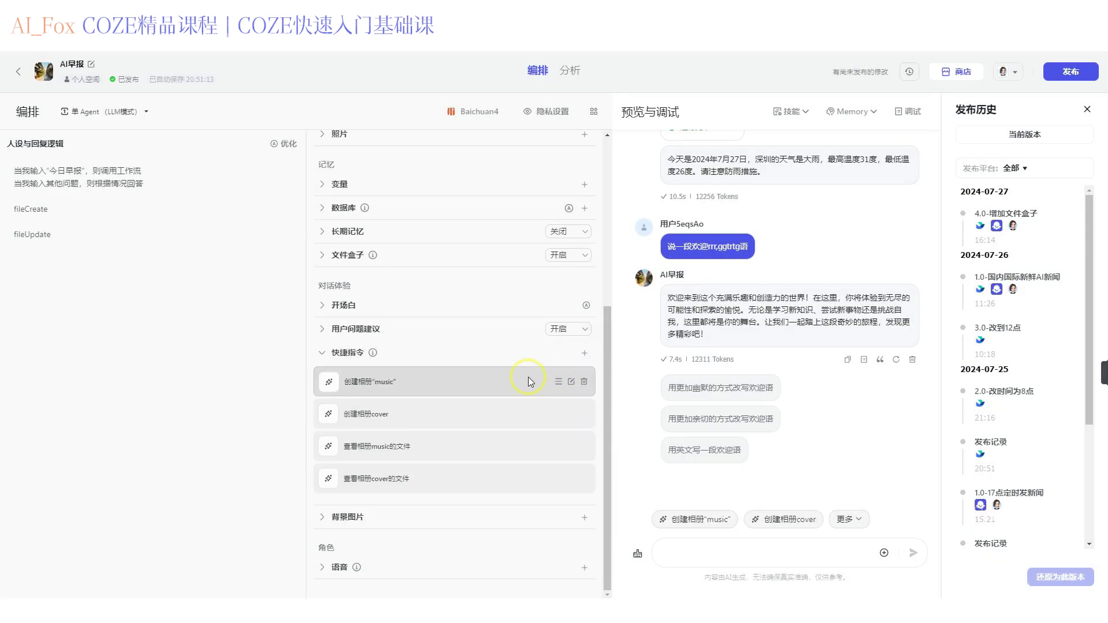
left_click(584, 381)
left_click(621, 342)
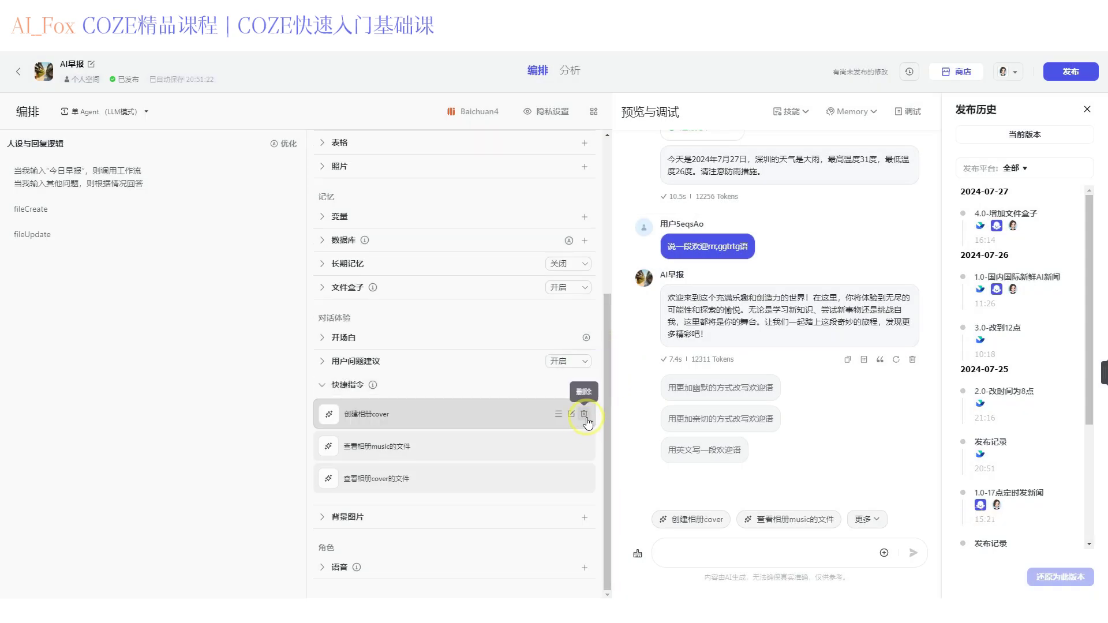
left_click(586, 414)
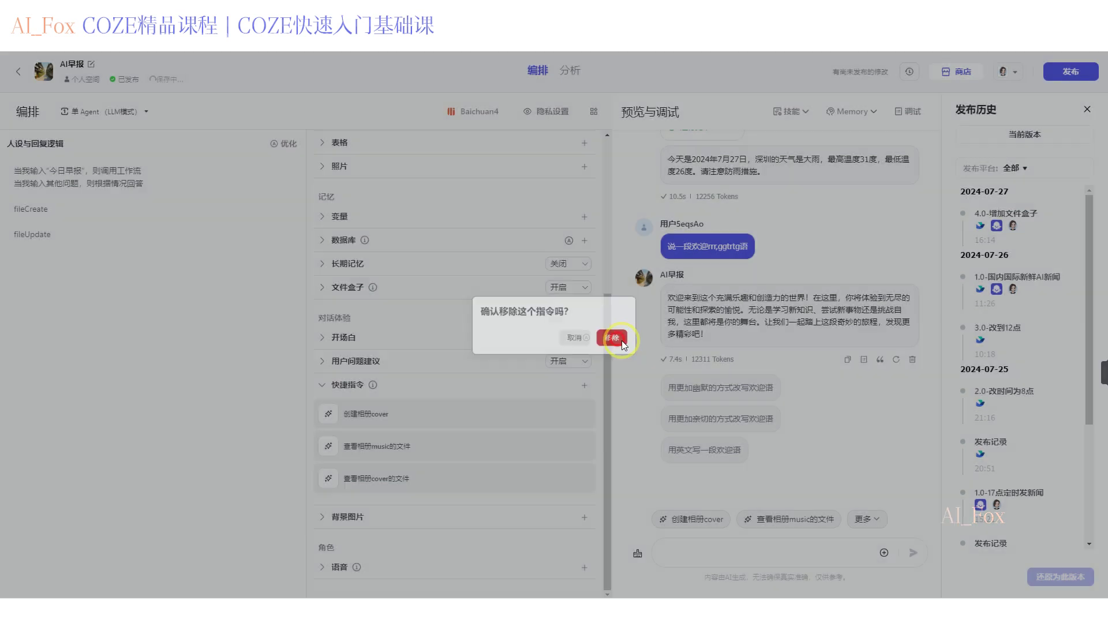
left_click(623, 345)
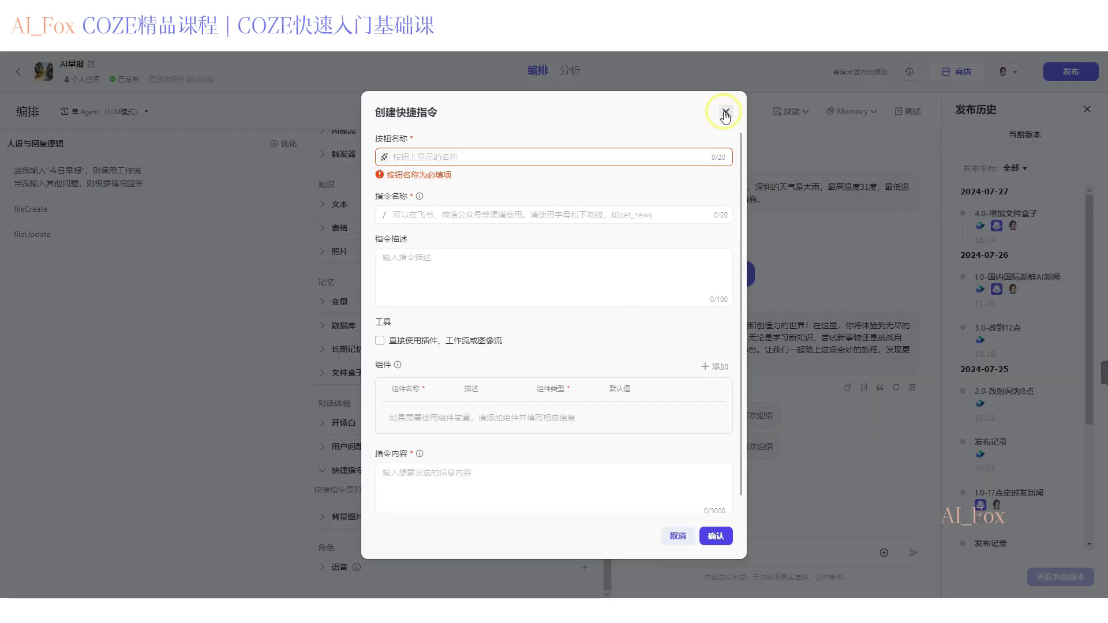
left_click(725, 114)
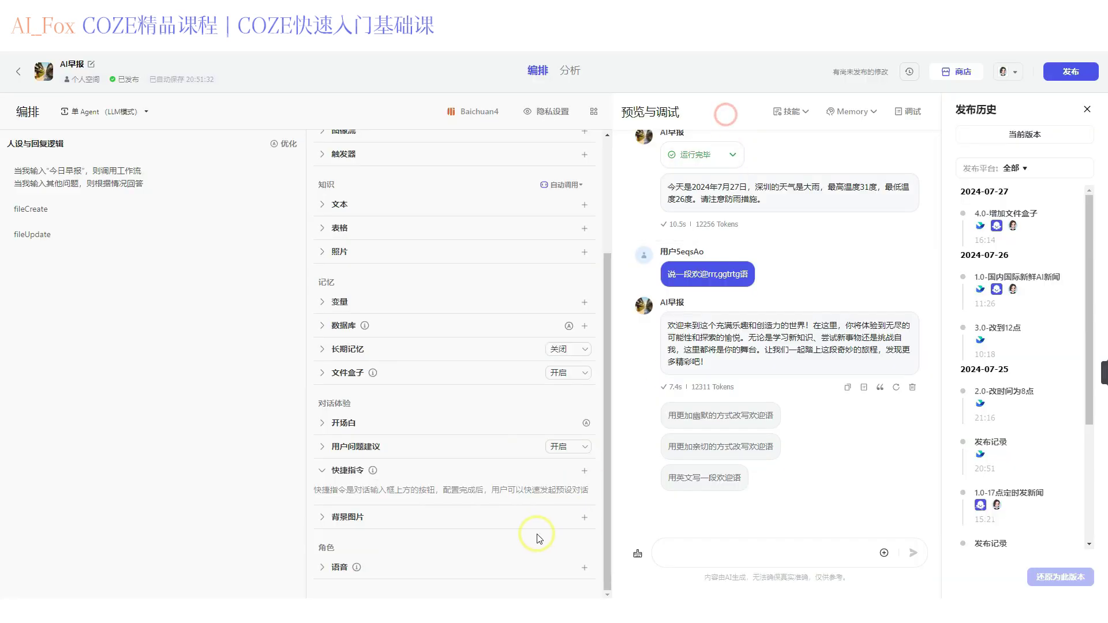
- Start a new shortcut and set its 按钮名称 and 指令内容 to 查看我今天上传的图片, copied from the documentation
left_click(584, 471)
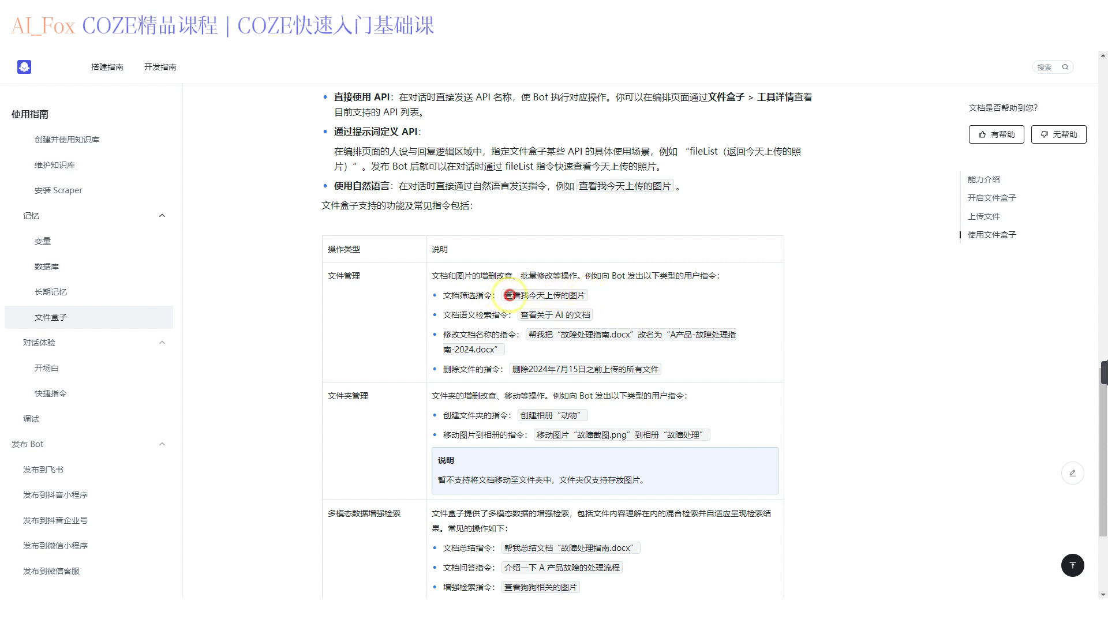
left_click_drag(504, 295, 589, 295)
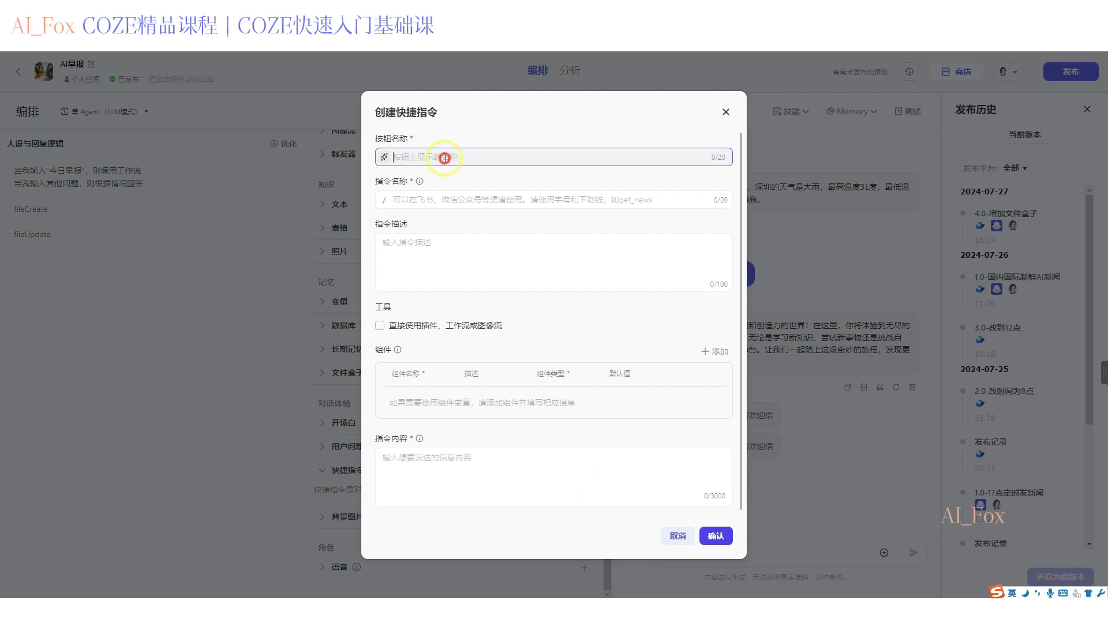
type("查看我今天上传的图片")
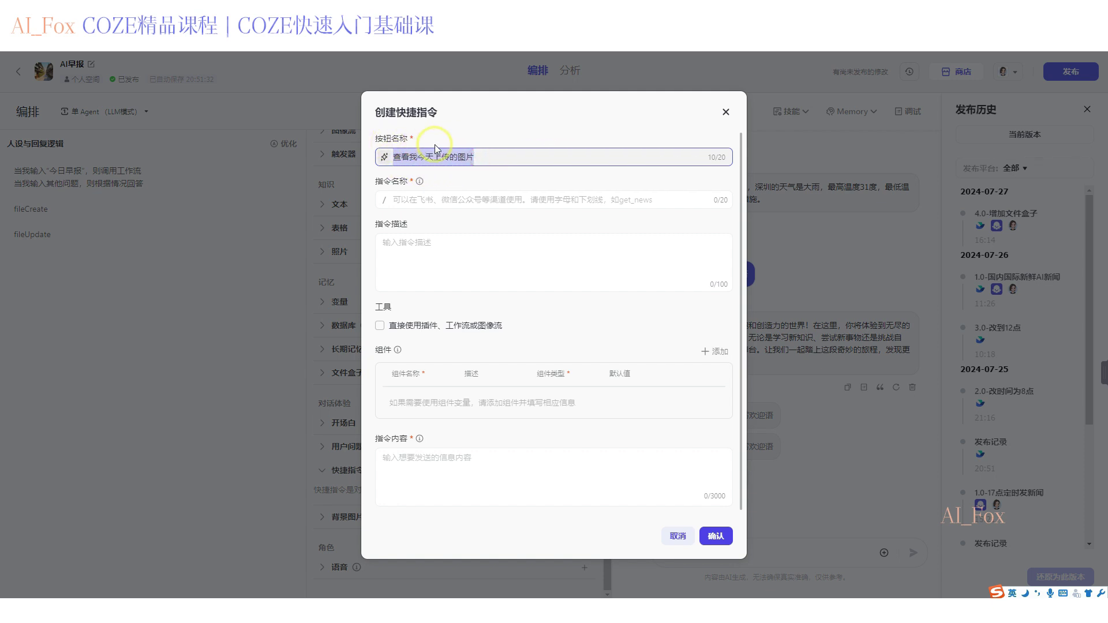
left_click(414, 469)
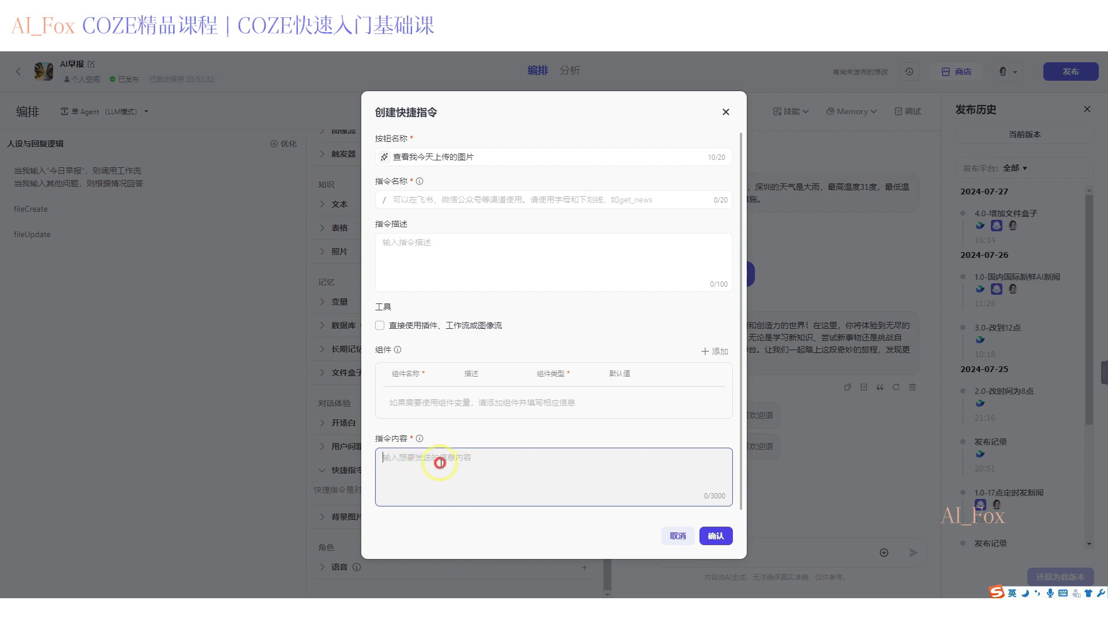
type("查看我今天上传的图片")
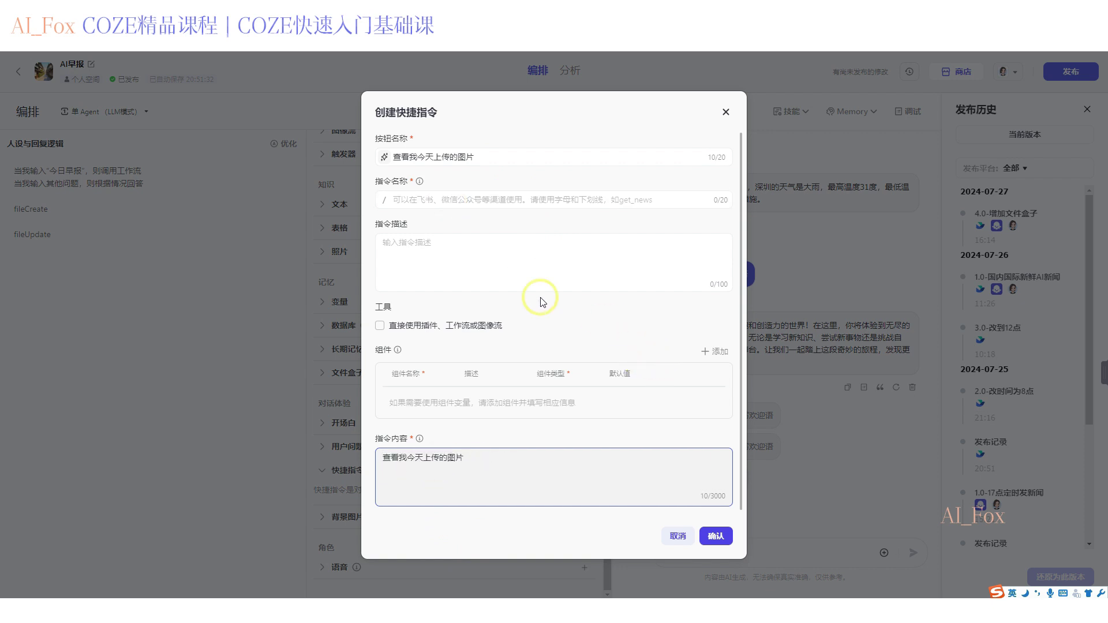
- Set the shortcut's 指令名称 to lookimage and confirm its creation
left_click(522, 199)
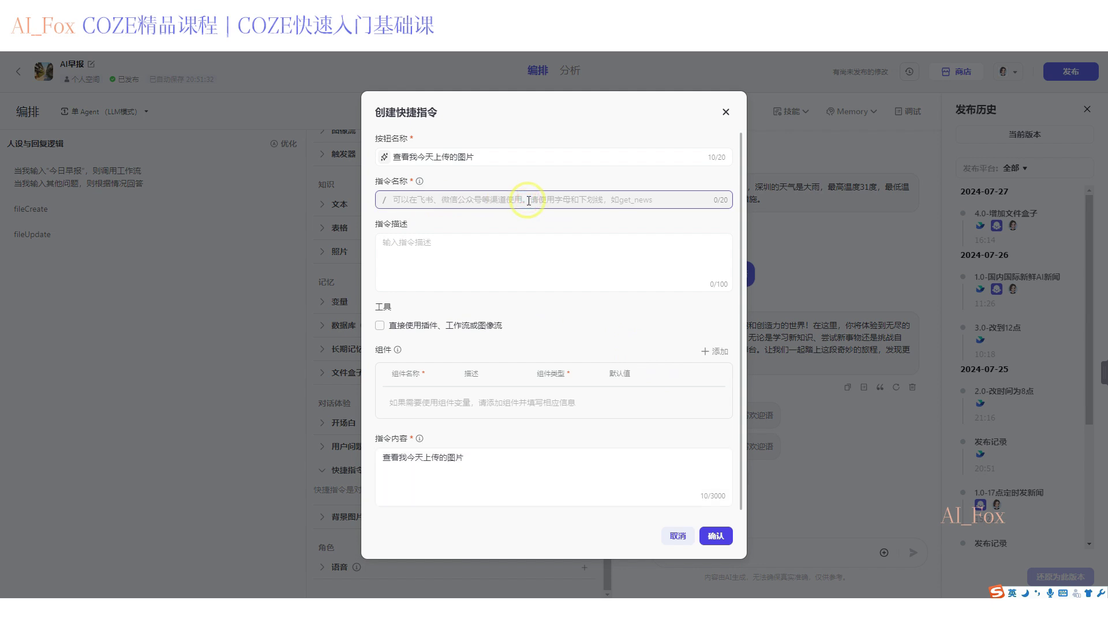
type("lookimage")
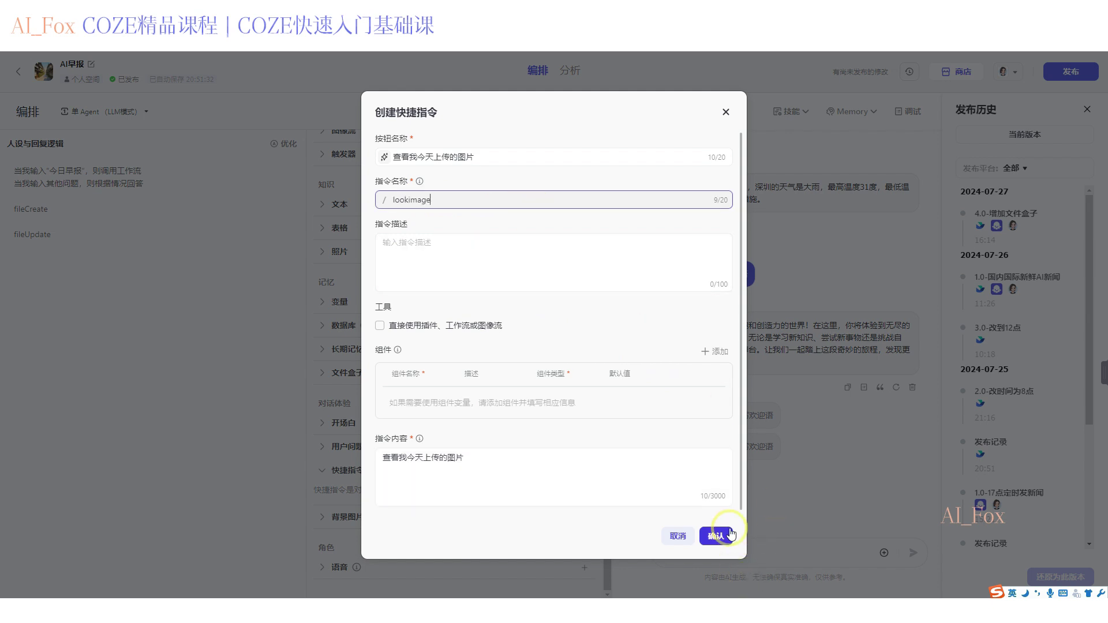
left_click_drag(440, 200, 384, 200)
left_click(469, 202)
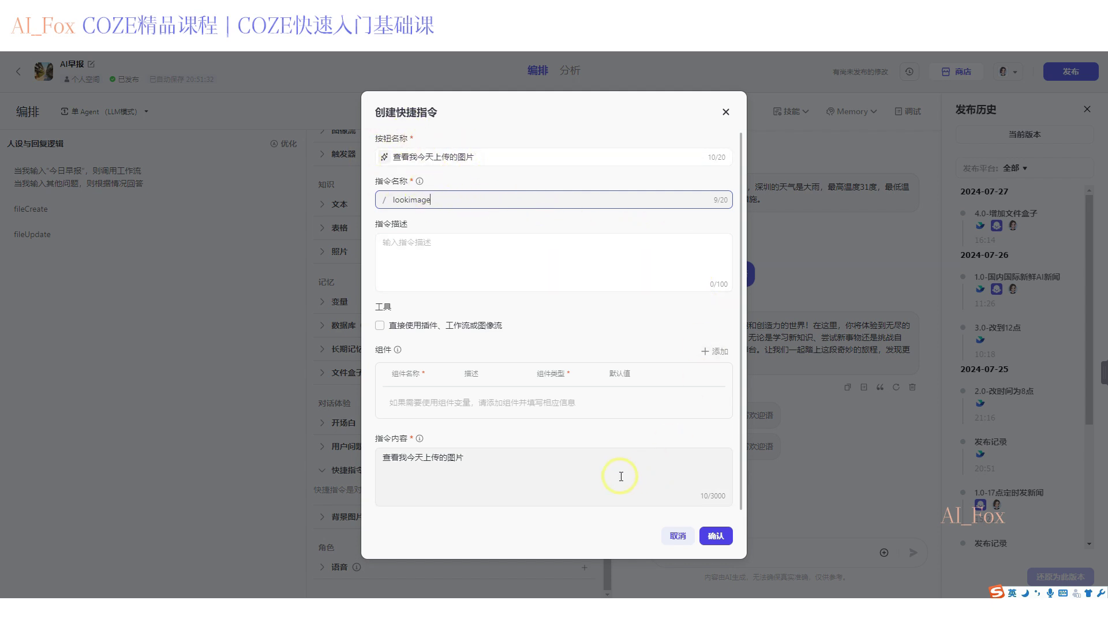
left_click(716, 536)
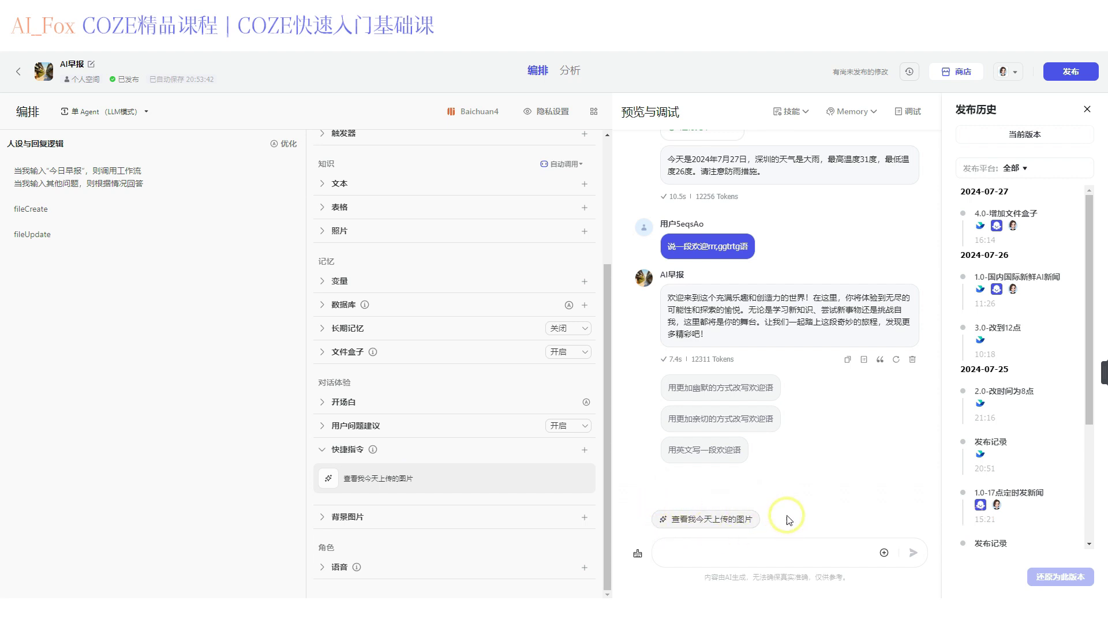
- Run the 查看我今天上传的图片 shortcut in the preview chat, view the full photo results and close that page
left_click(729, 523)
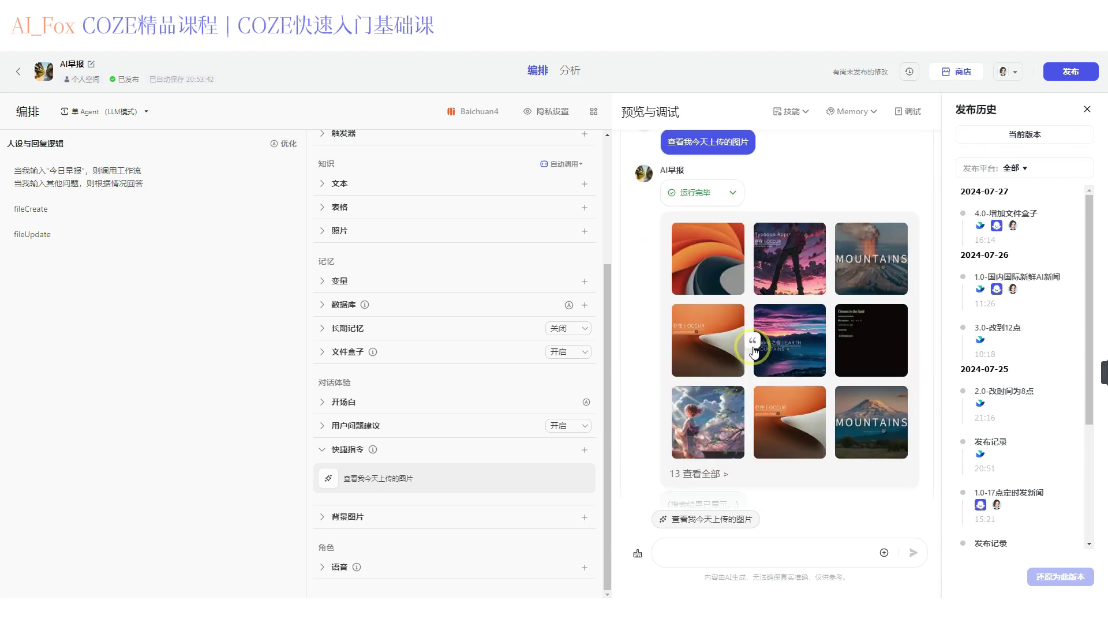
left_click(820, 475)
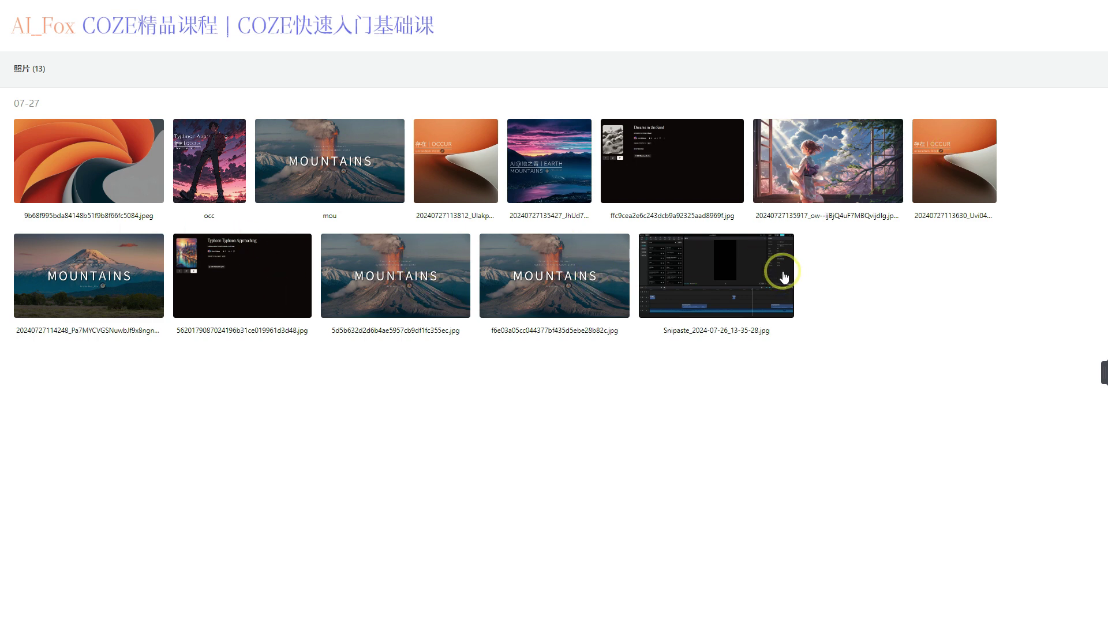
key("ctrl+w")
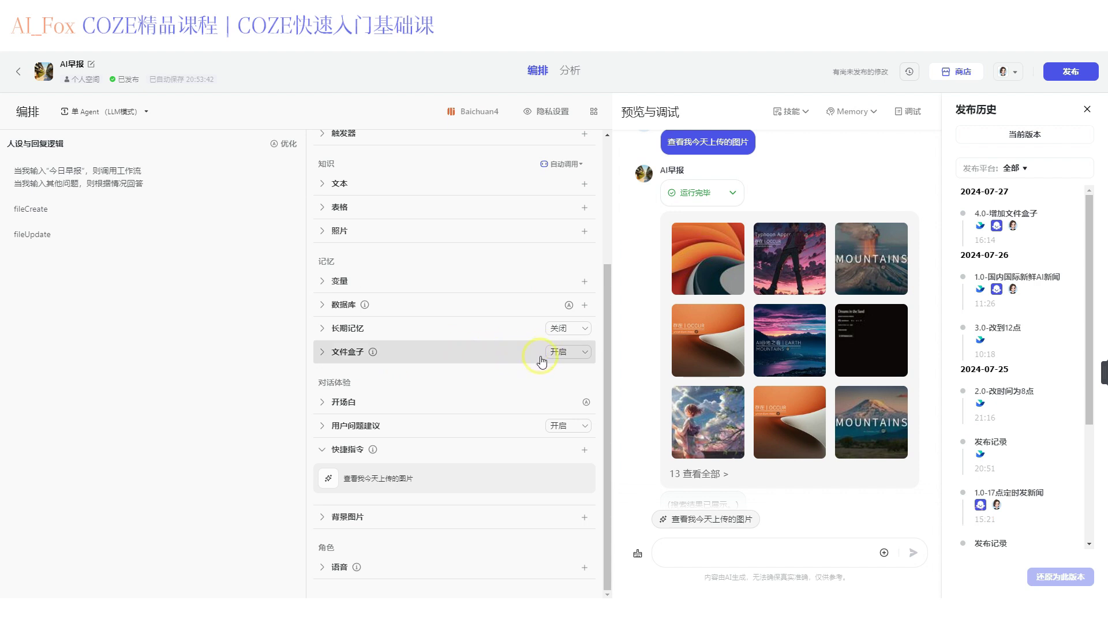
- Open the 文件盒子 in the bot's Memory and look through its stored photos and documents
left_click(852, 112)
left_click(853, 153)
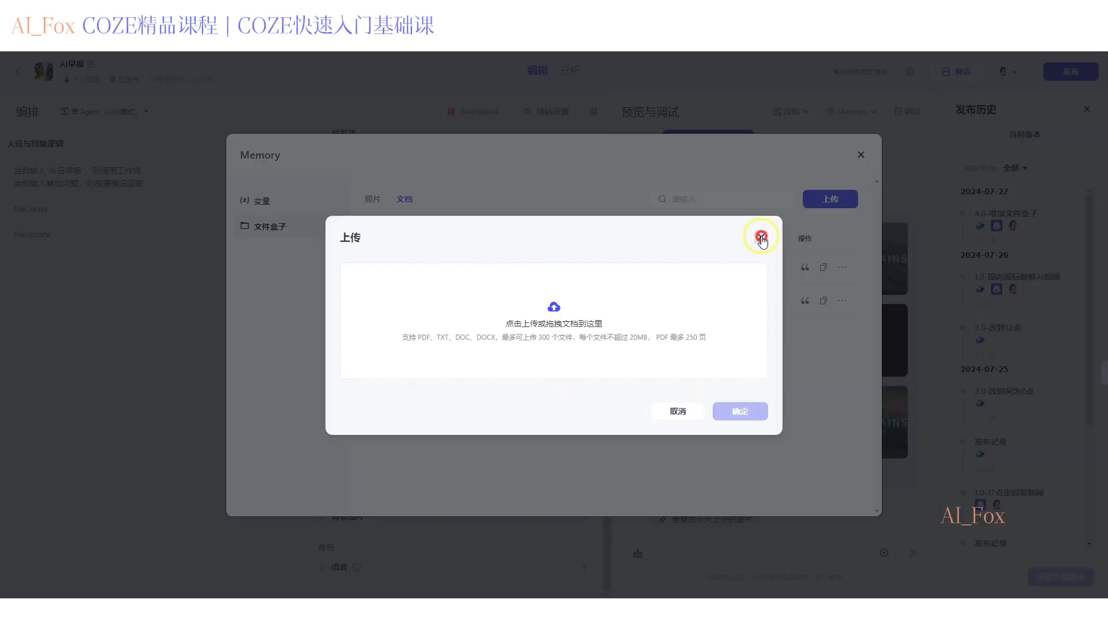
left_click(761, 237)
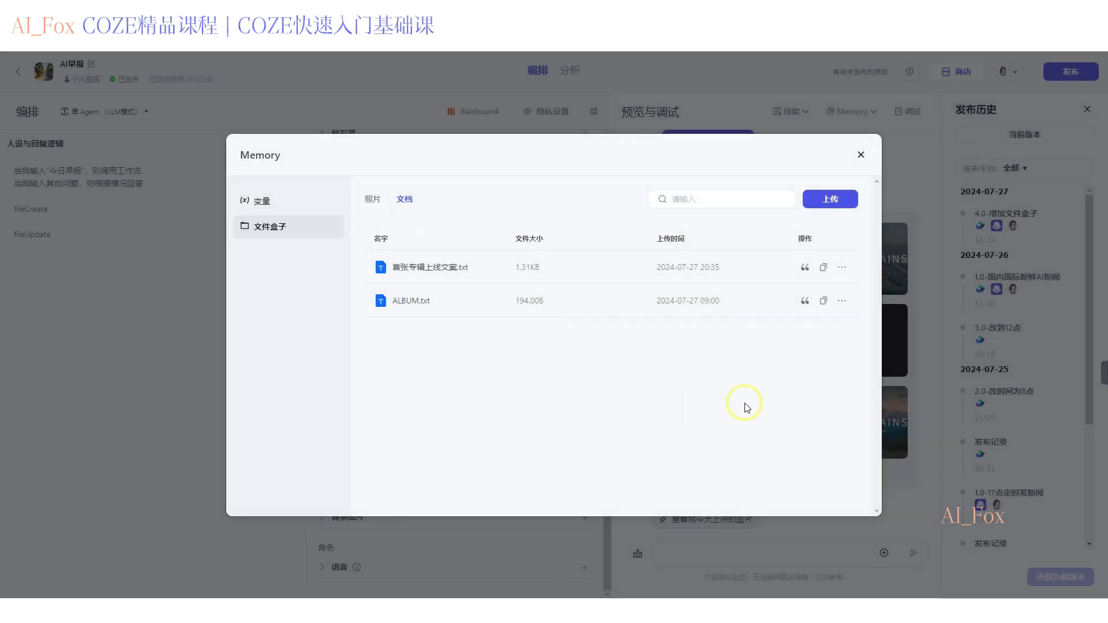
left_click(372, 199)
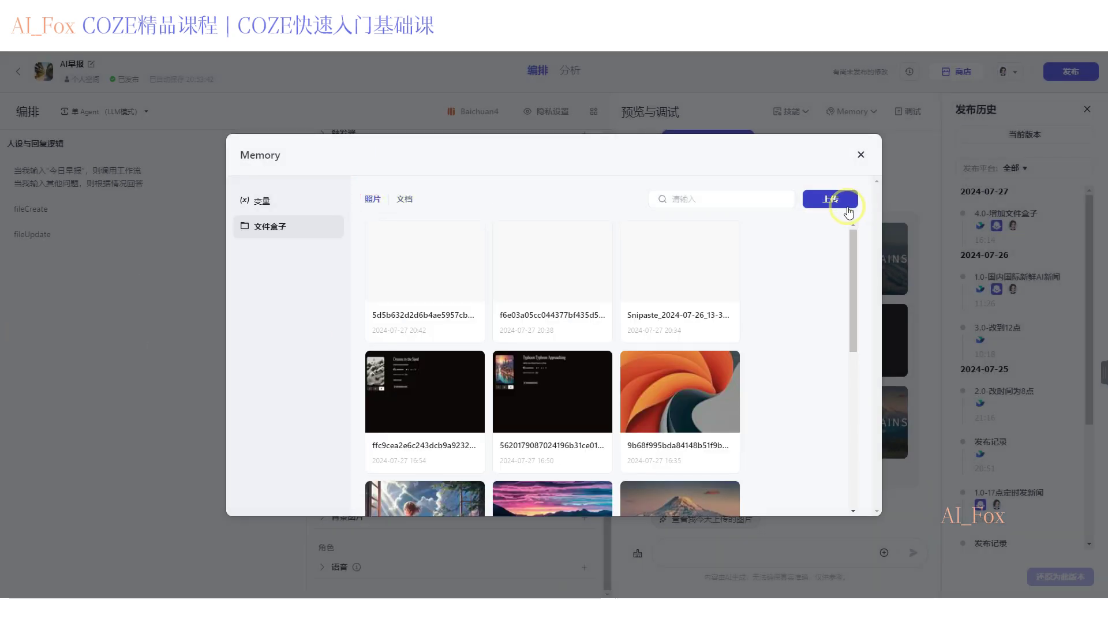
scroll(507, 254, "down", 6)
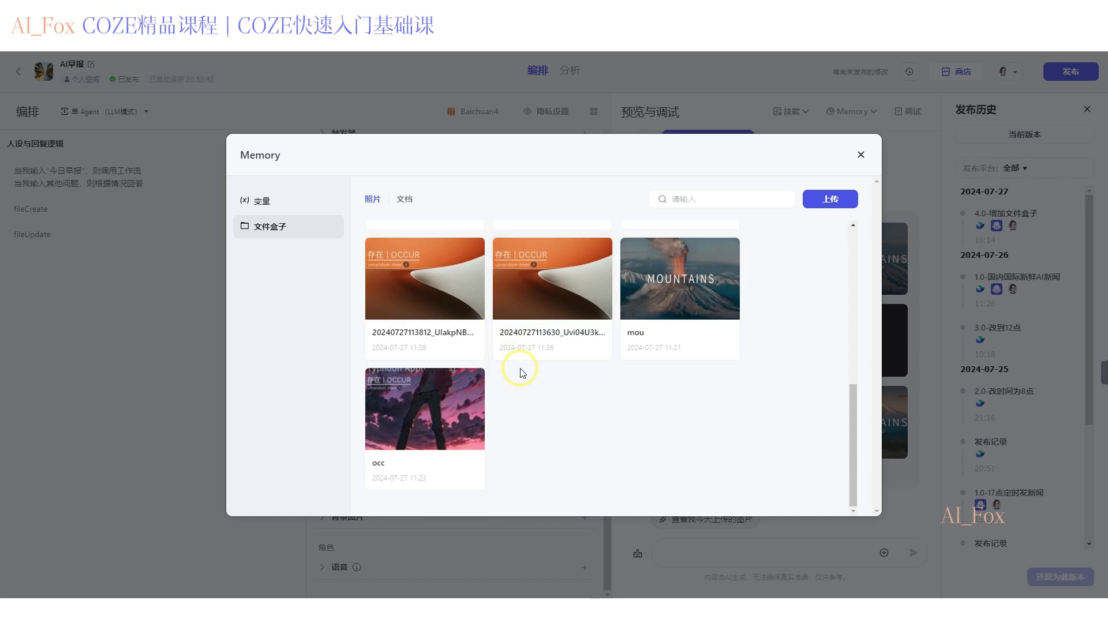
scroll(577, 392, "up", 8)
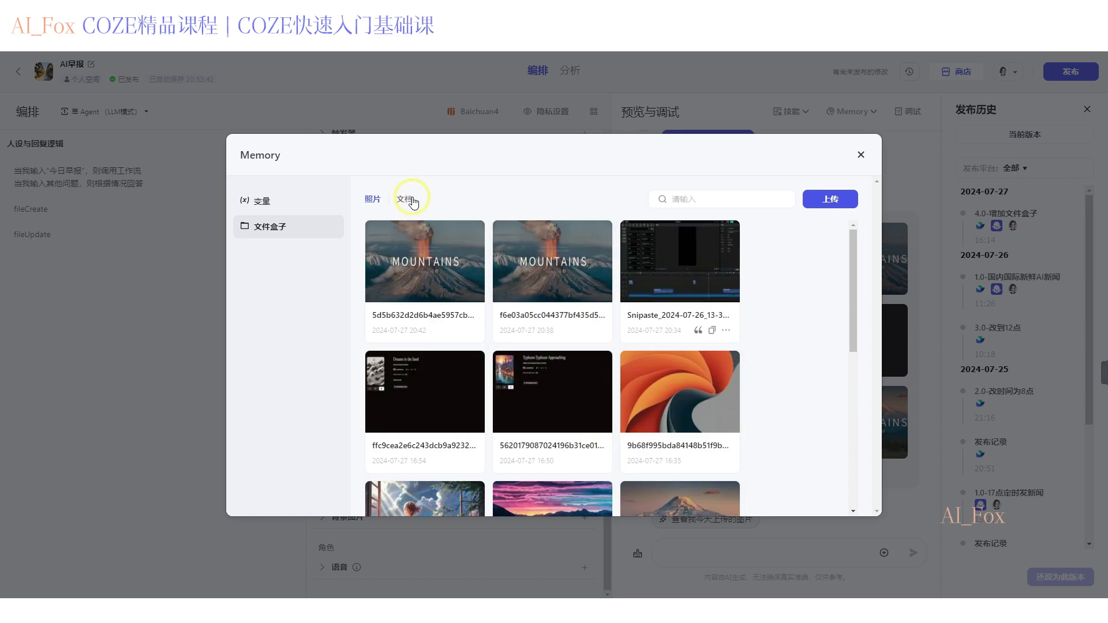
left_click(406, 199)
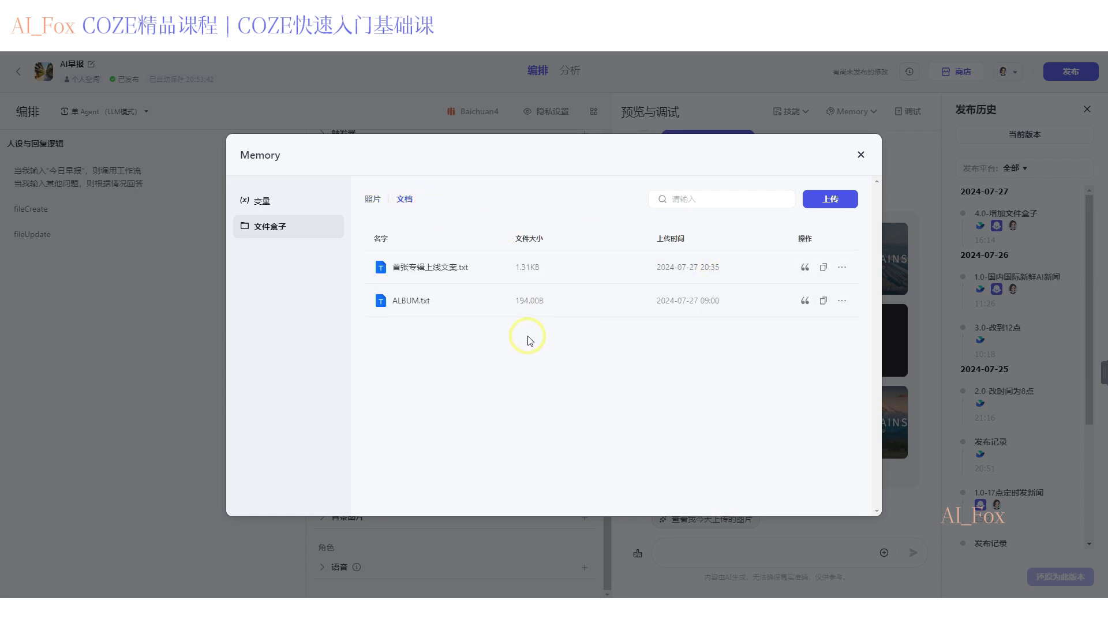
- Close Memory, copy the 文档语义检索 example command 查看关于 AI 的文档 from the documentation, and return to the bot editor
key("Escape")
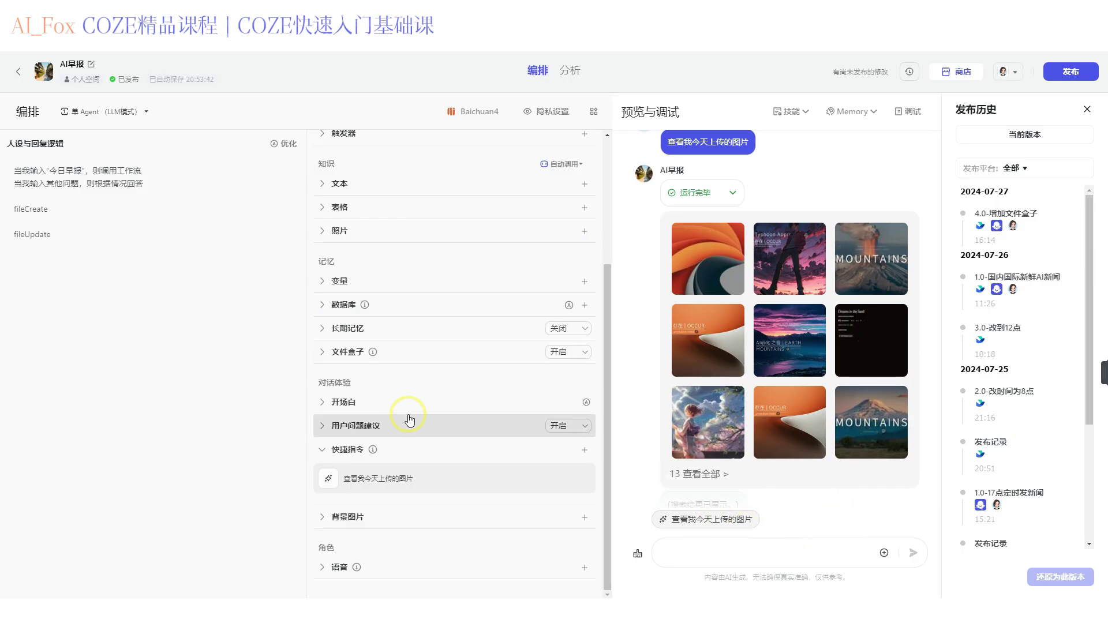
key("ctrl+Tab")
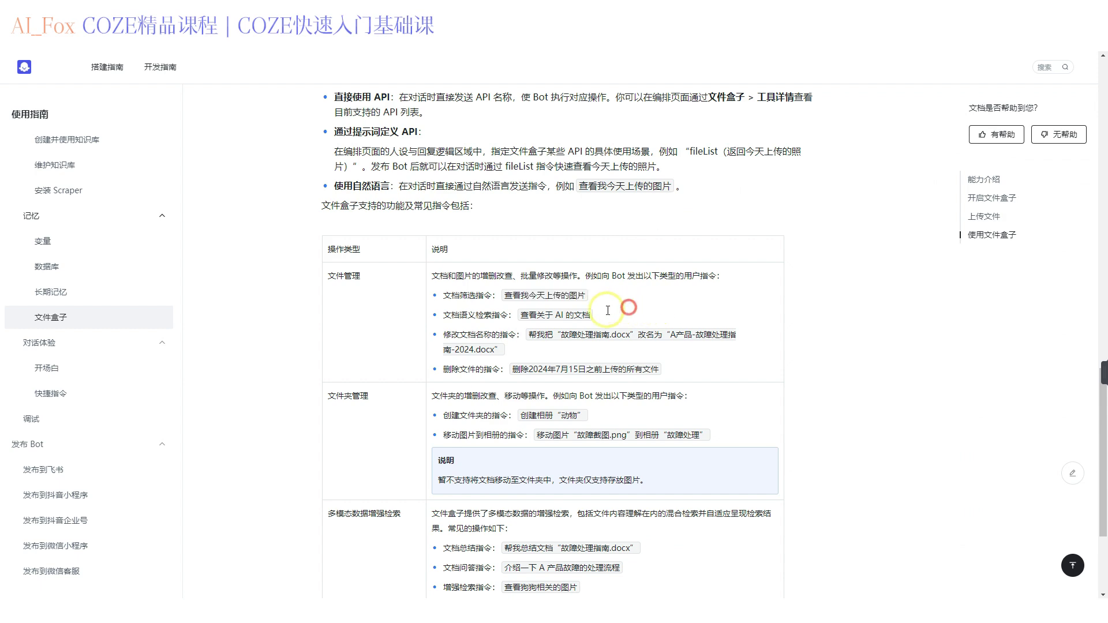
left_click_drag(515, 316, 590, 316)
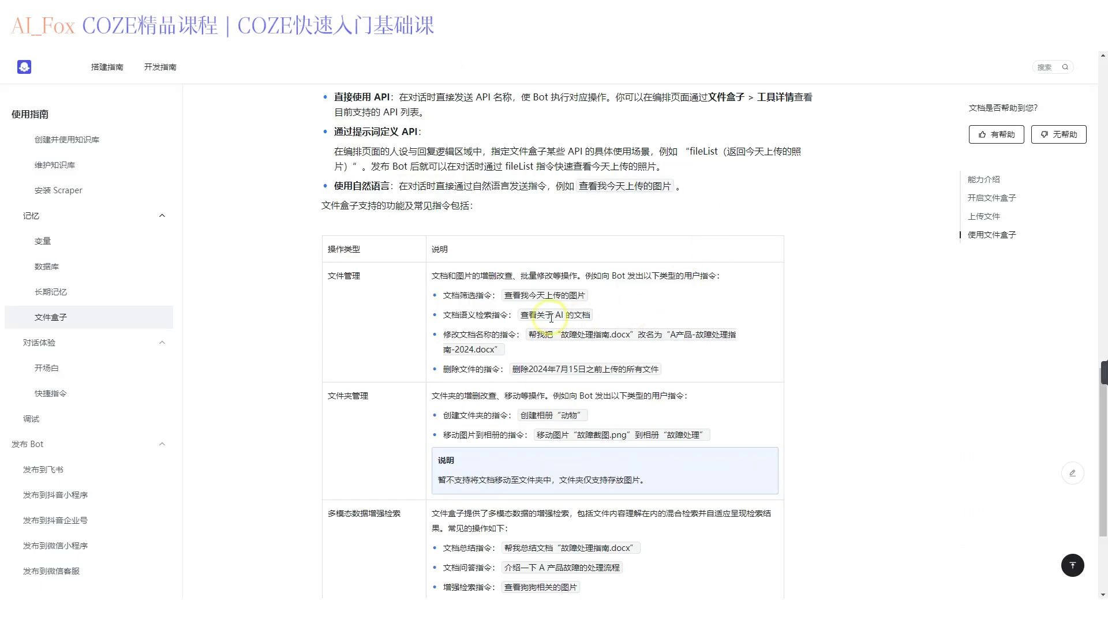
left_click(618, 318)
left_click(684, 319)
key("ctrl+Tab")
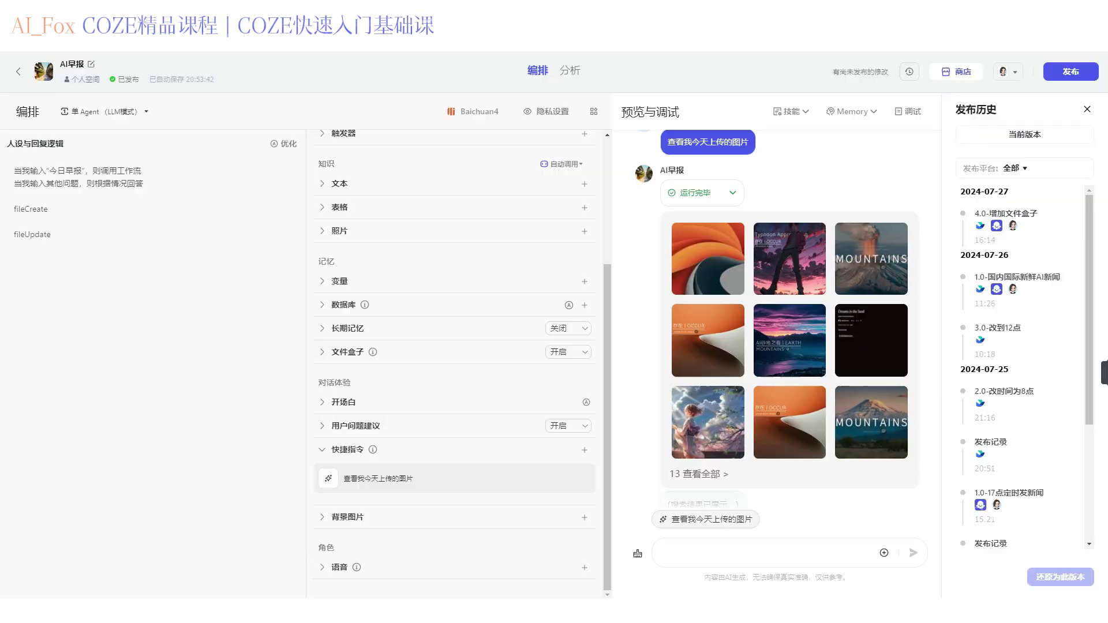
- Check the documents stored in the bot's 文件盒子 and look again at the 文档语义检索 example in the documentation
left_click(853, 112)
left_click(852, 153)
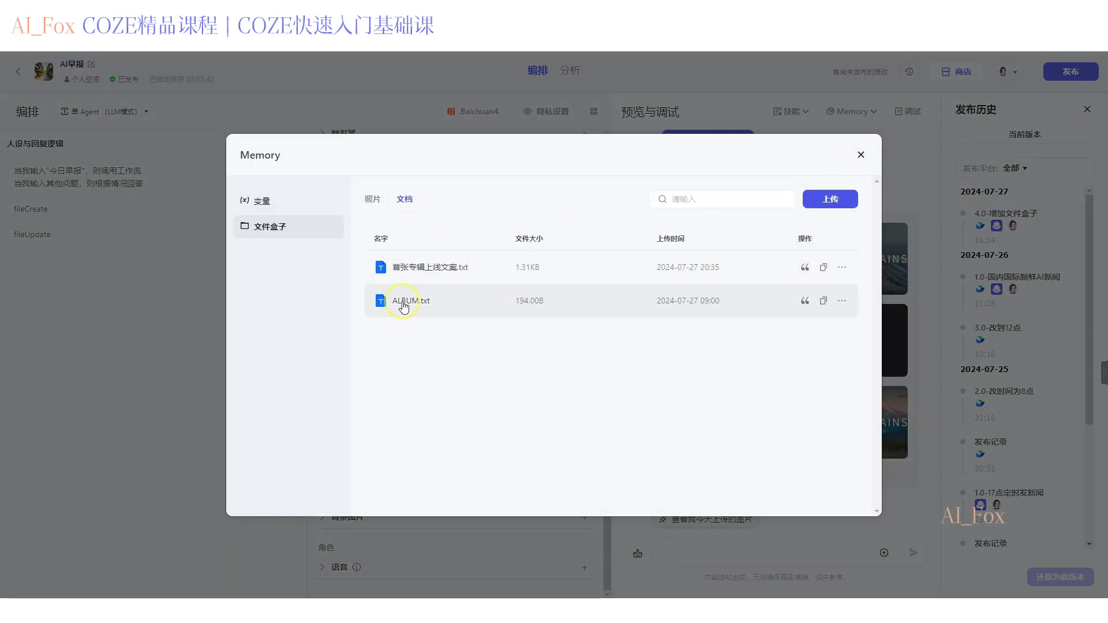
left_click(860, 157)
key("ctrl+Tab")
key("ctrl+Tab")
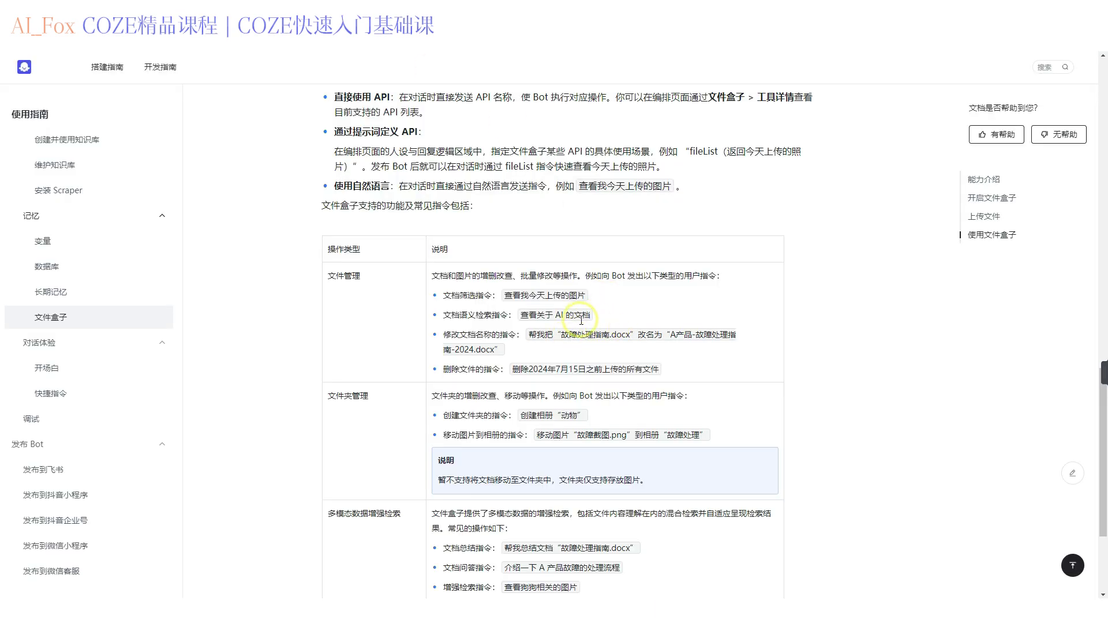
key("ctrl+shift+Tab")
key("ctrl+shift+Tab")
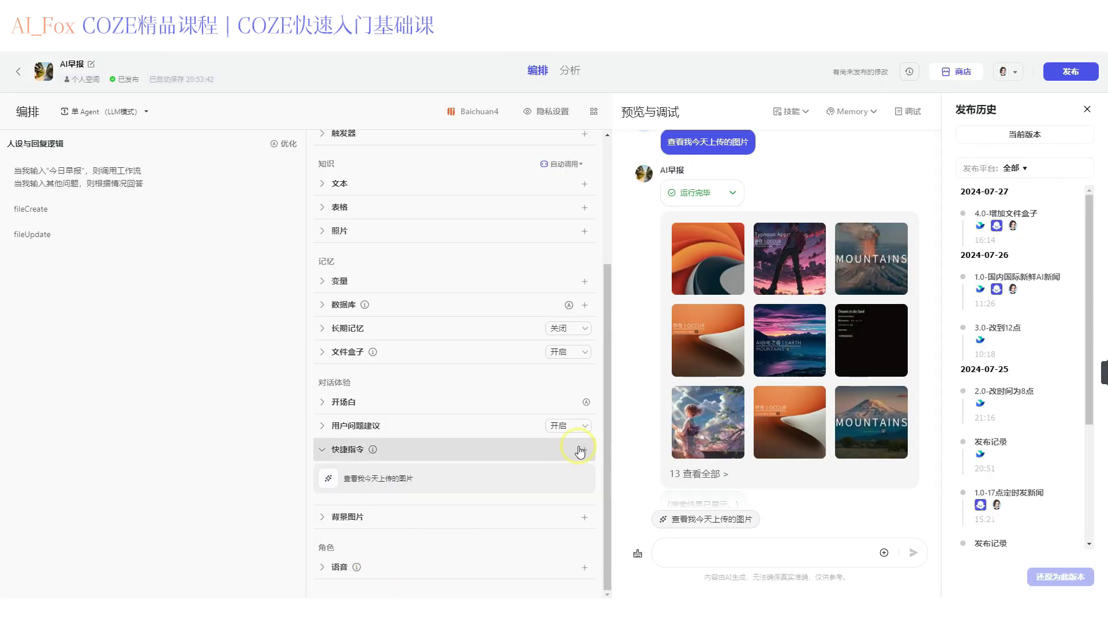
- Start a new 快捷指令 and set its 按钮名称 to 查看关于album的文档
left_click(582, 450)
left_click(489, 151)
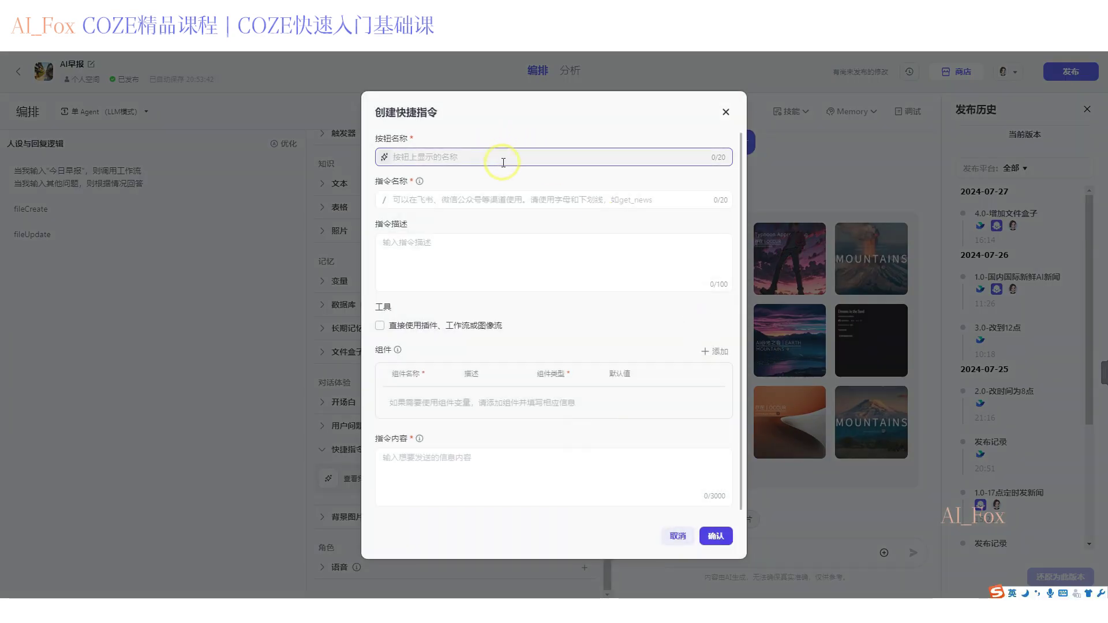
type("查看关于 AI 的文档")
left_click_drag(436, 155, 427, 153)
type("album")
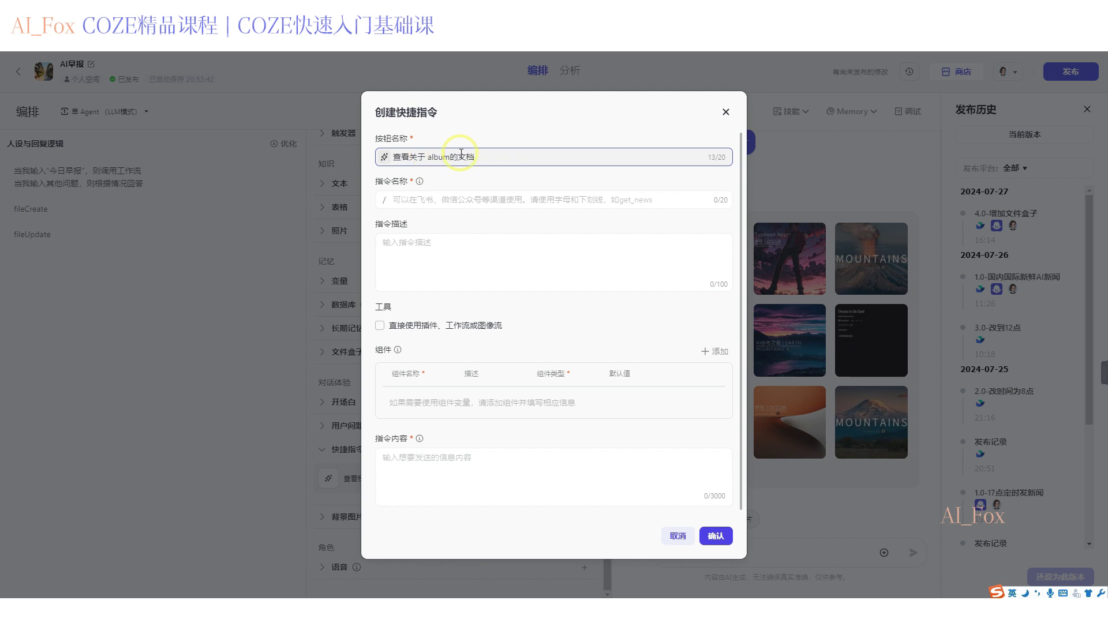
left_click(427, 156)
key("BackSpace")
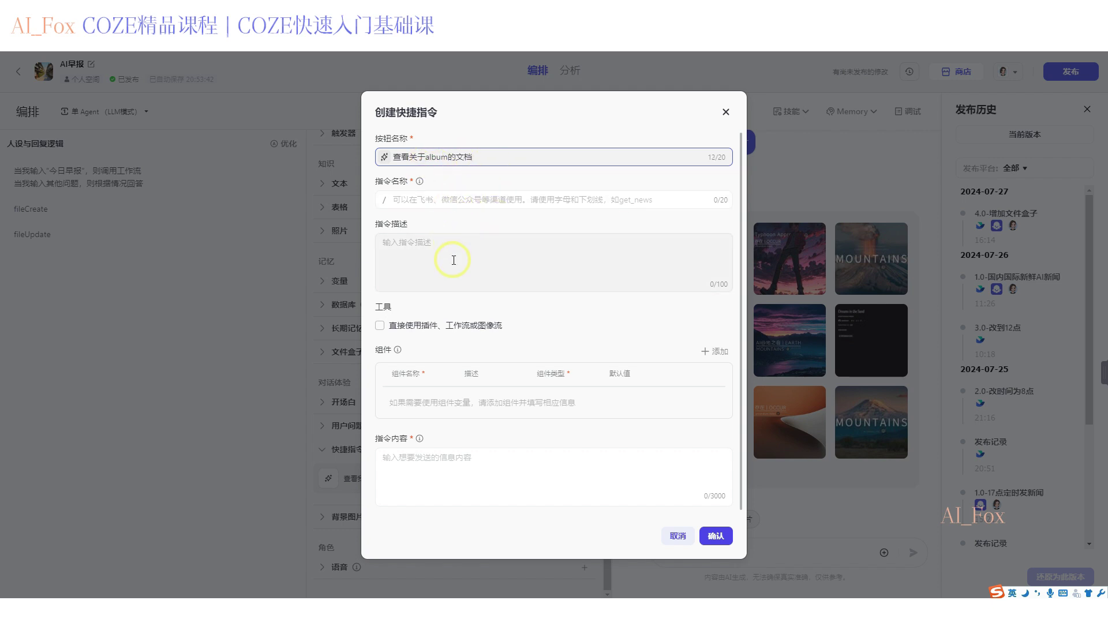
- Save the shortcut with 指令名称 lookalbum and 指令内容 查看关于album的文档, and run it in the preview chat
left_click(435, 203)
type("lookalbum")
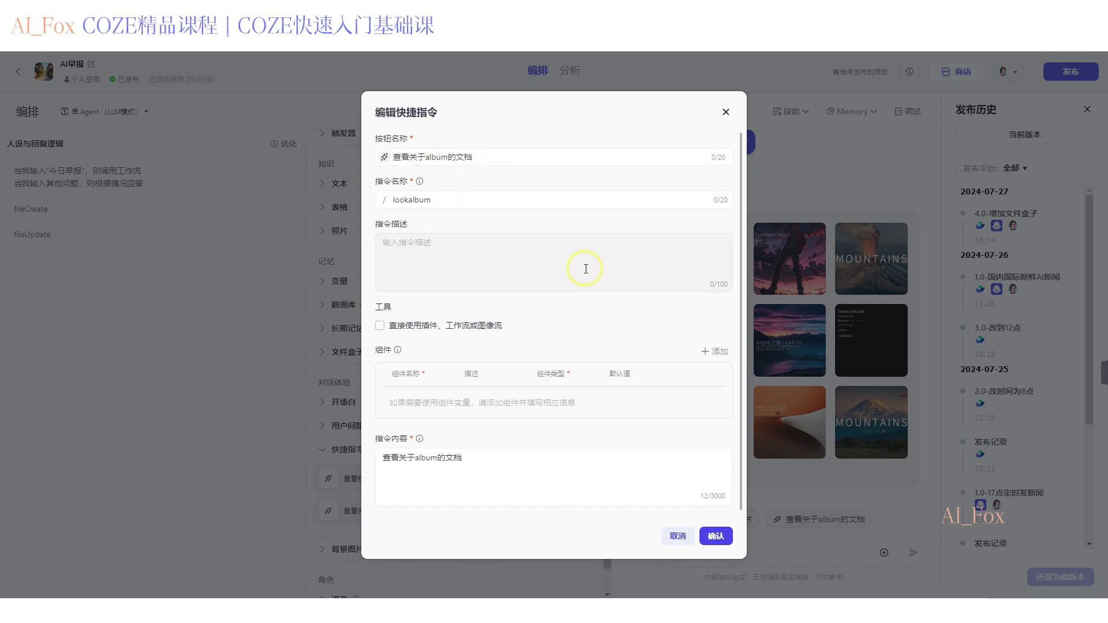
left_click(505, 465)
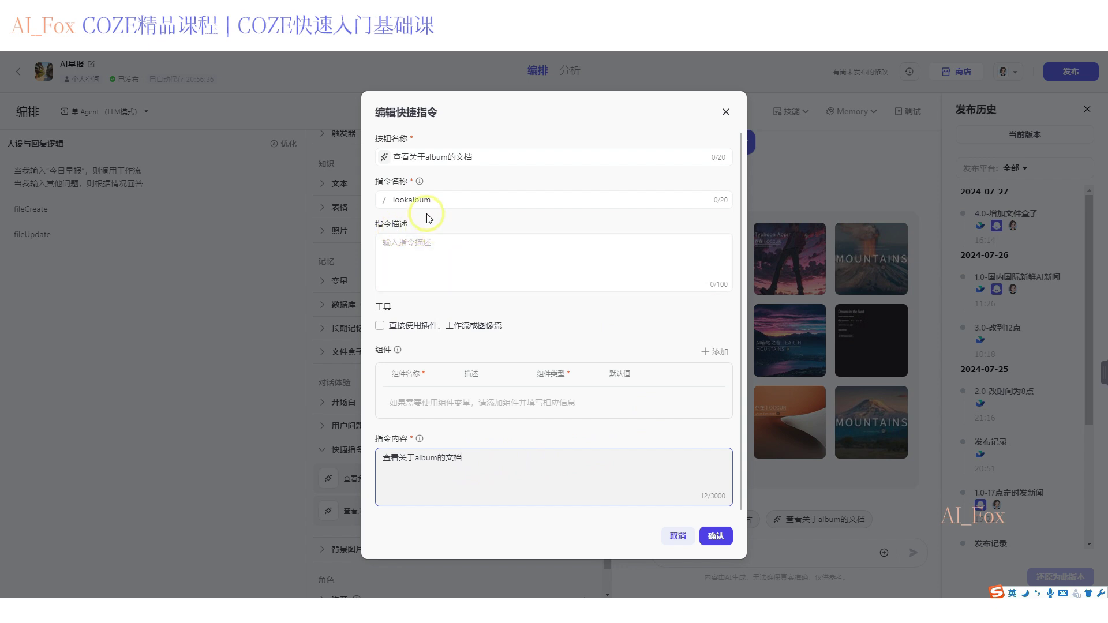
left_click(405, 251)
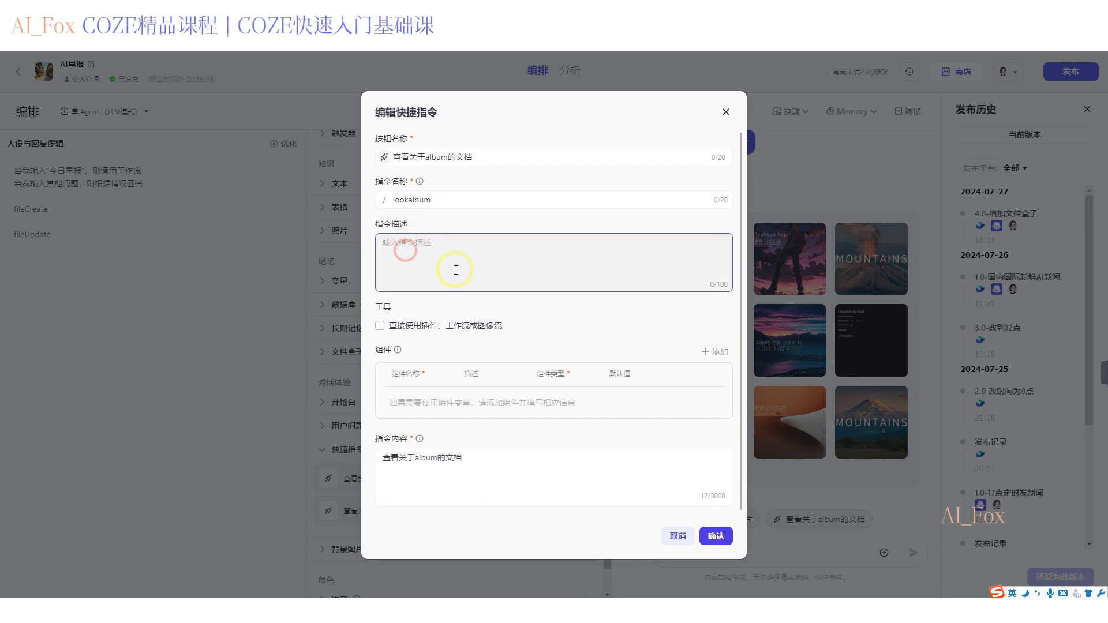
left_click(716, 535)
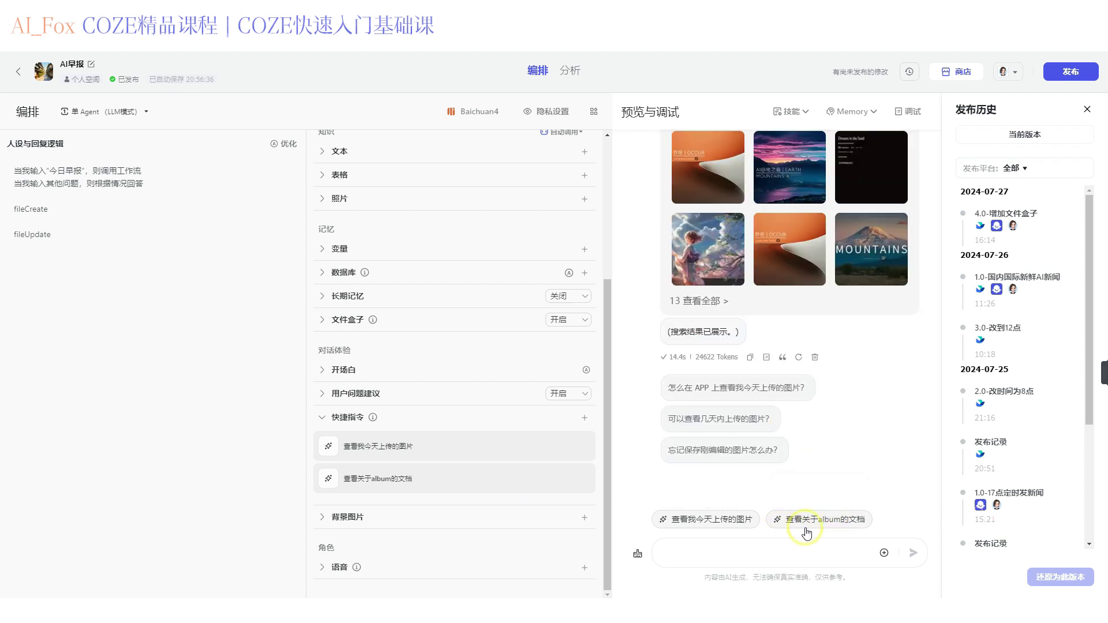
left_click(824, 521)
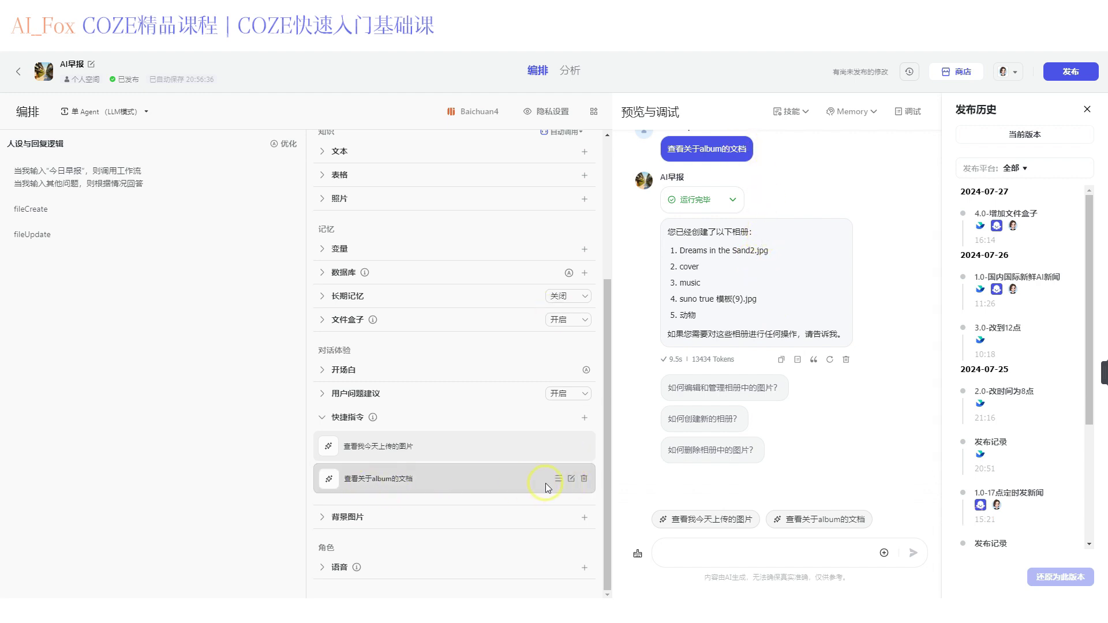
- Change the lookalbum shortcut's 指令内容 to 查看关于ALBUM的文档, confirm, and run it again in the preview chat
left_click(572, 478)
double_click(426, 457)
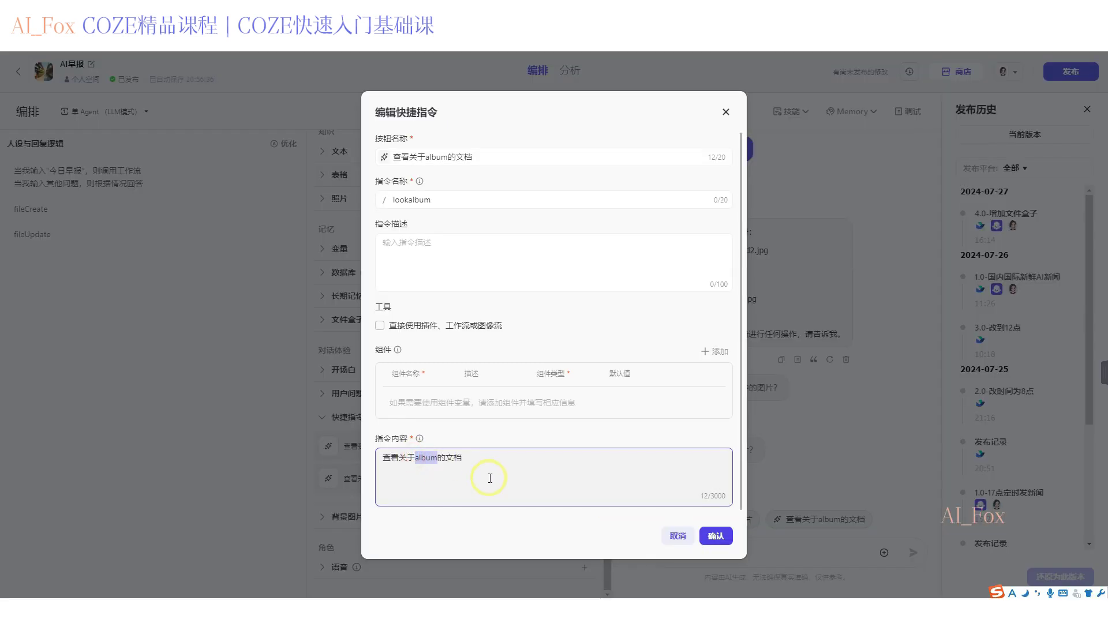
type("ALBUM")
left_click(707, 543)
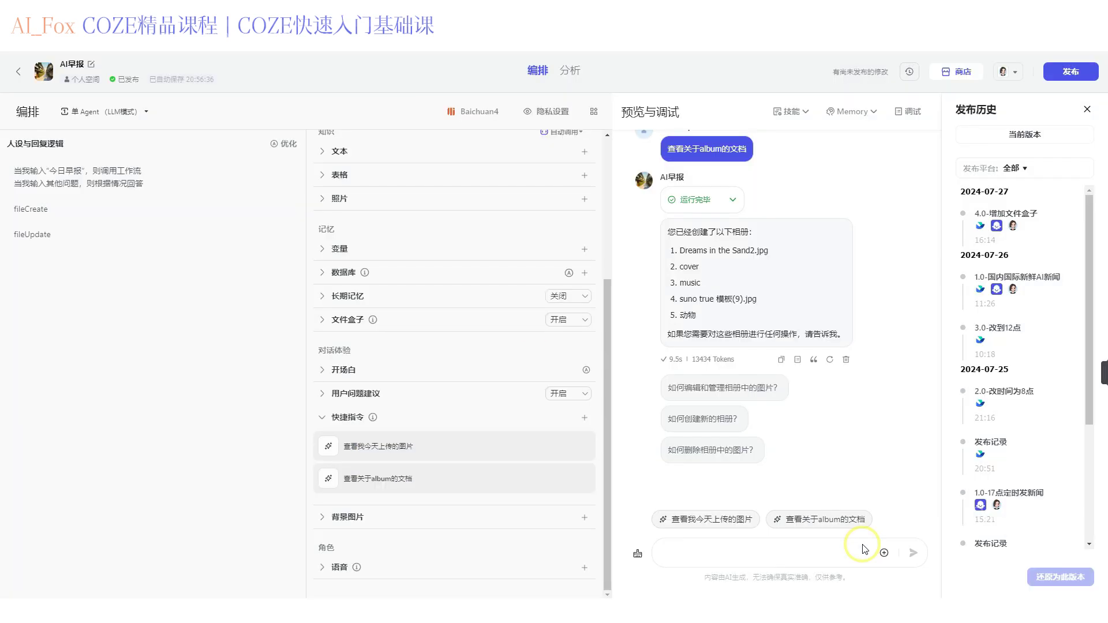
left_click(814, 519)
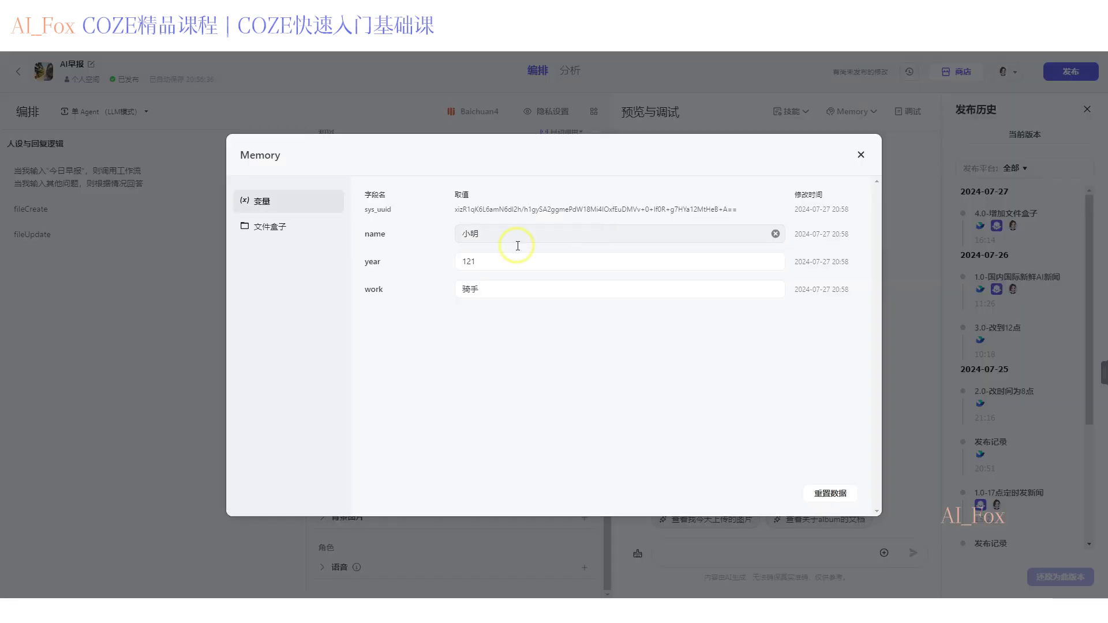
- Open ALBUM.txt from the 文件盒子, read its text, and close Memory
left_click(273, 231)
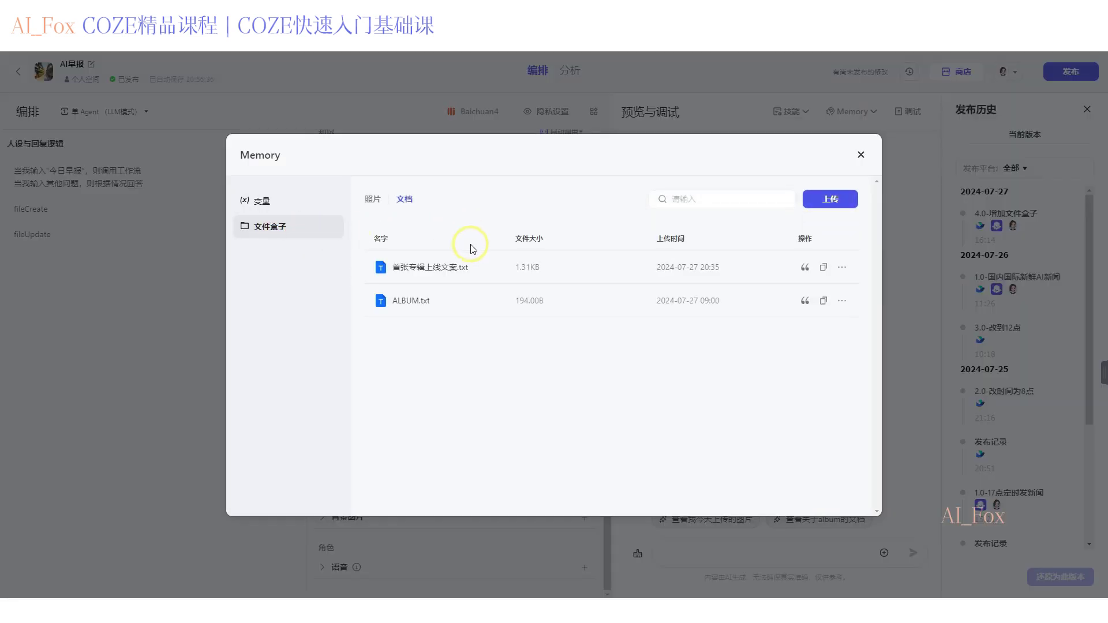
left_click(462, 311)
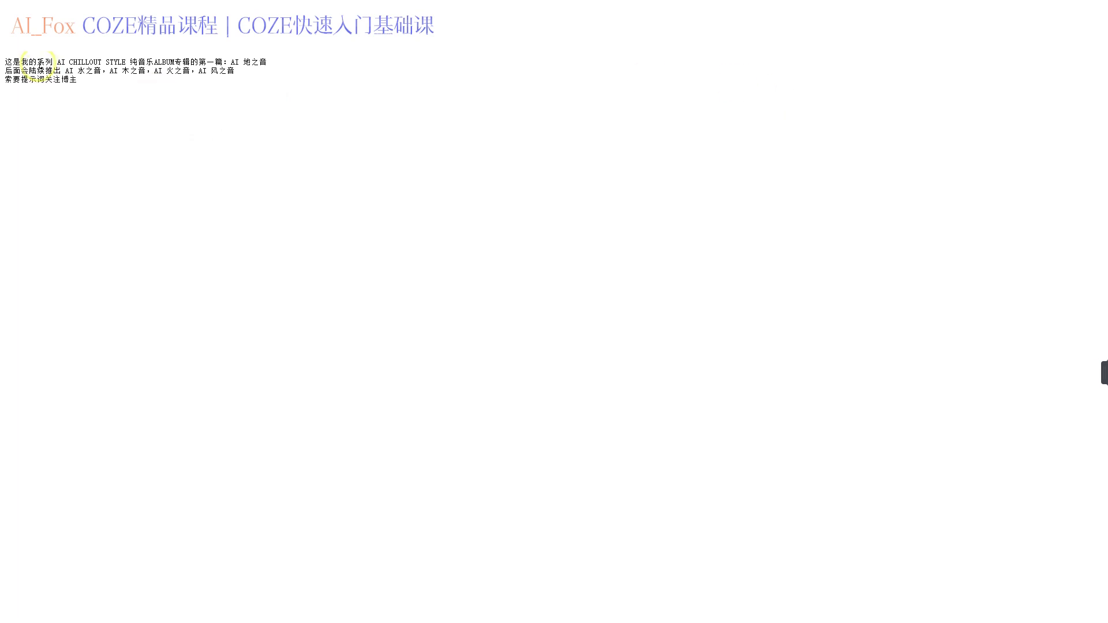
left_click_drag(38, 65, 162, 64)
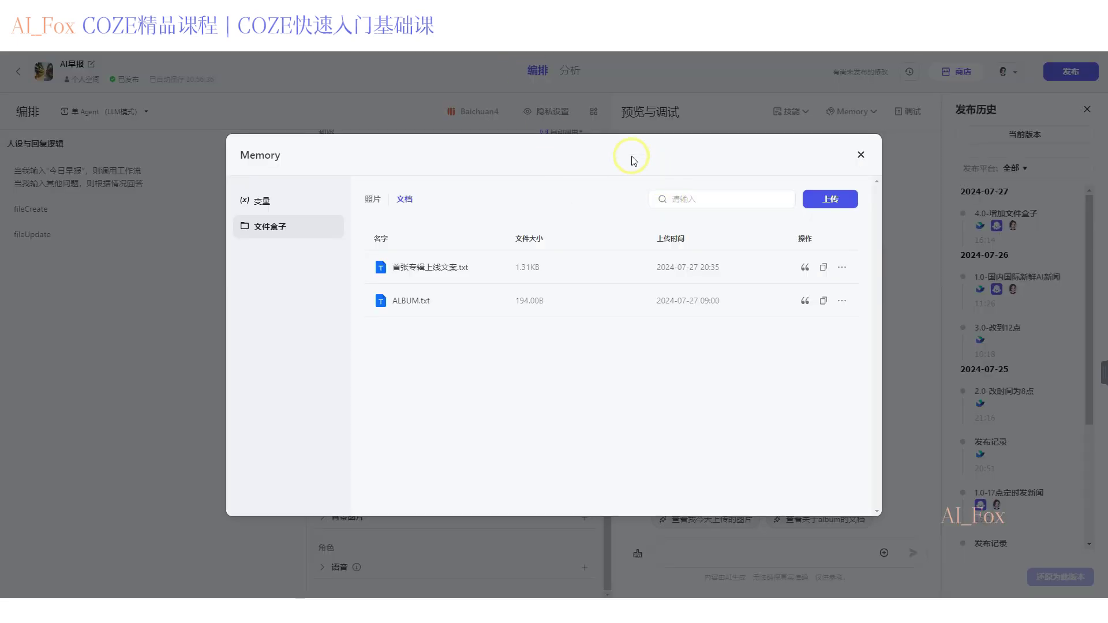
left_click(860, 160)
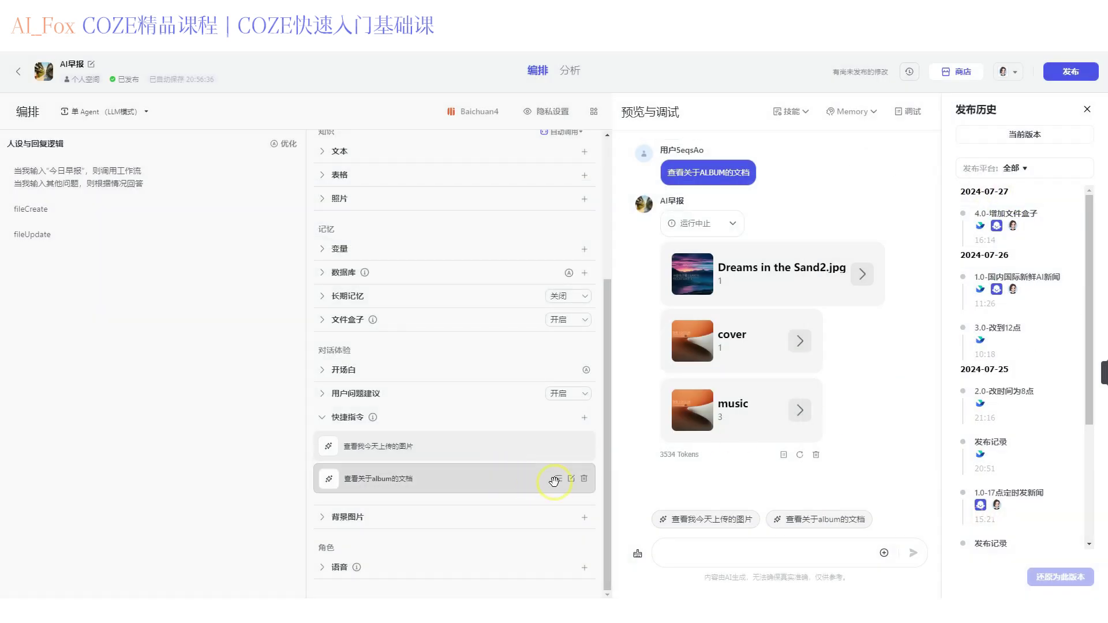
- Change the lookalbum shortcut's 按钮名称 and 指令内容 to 查看关于AI的文档, confirm, and run it in the preview chat
left_click(580, 479)
left_click(447, 158)
left_click_drag(447, 157, 426, 158)
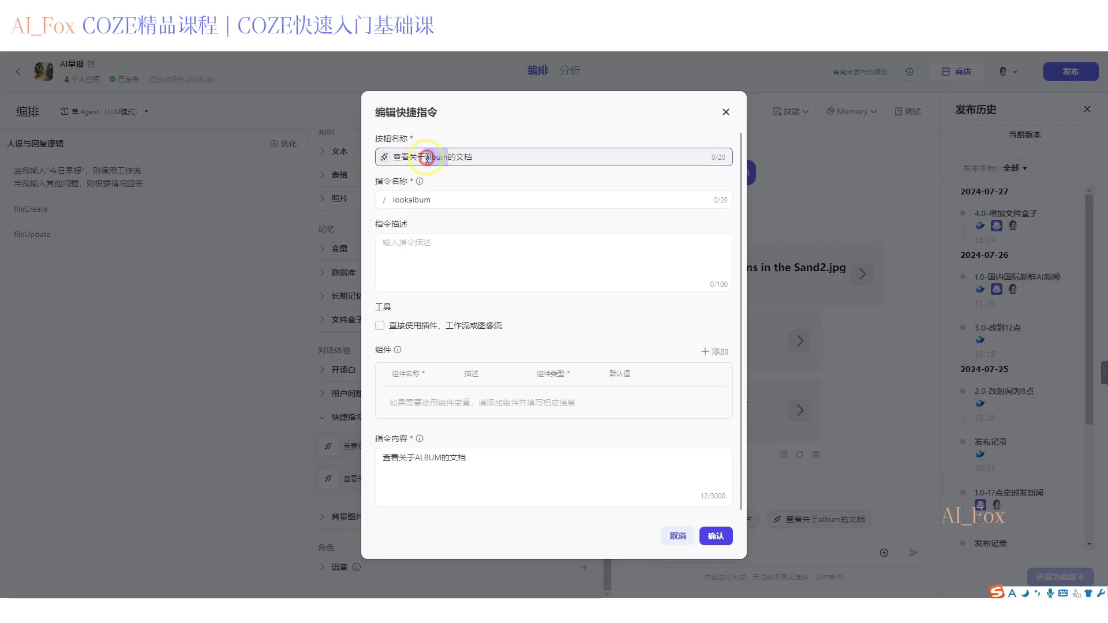
type("AI")
left_click_drag(442, 458, 420, 456)
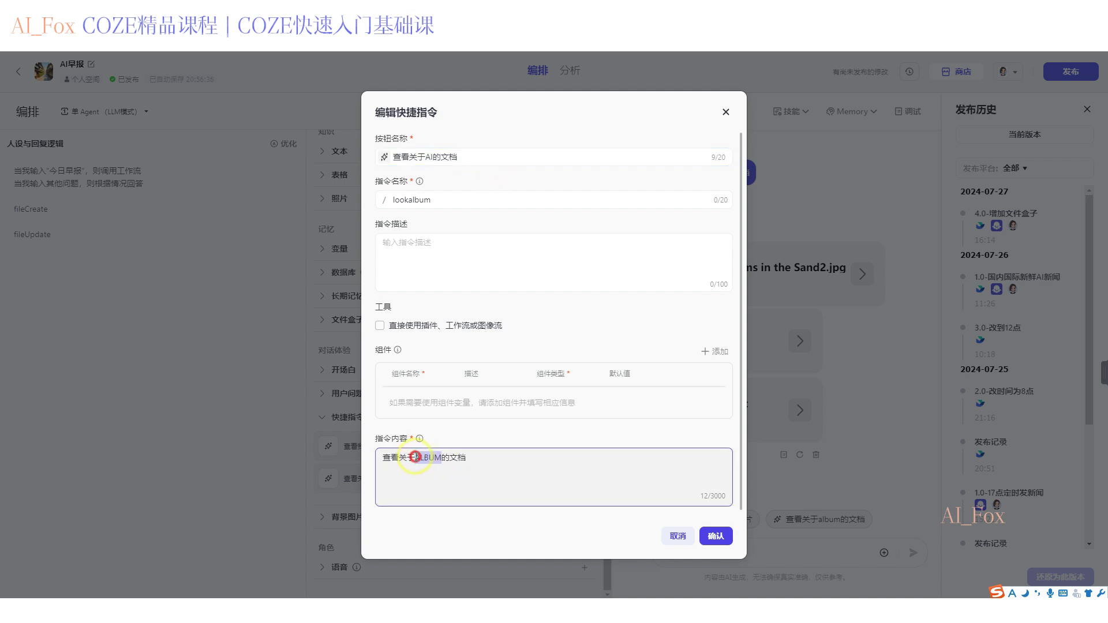
type("I")
left_click(716, 536)
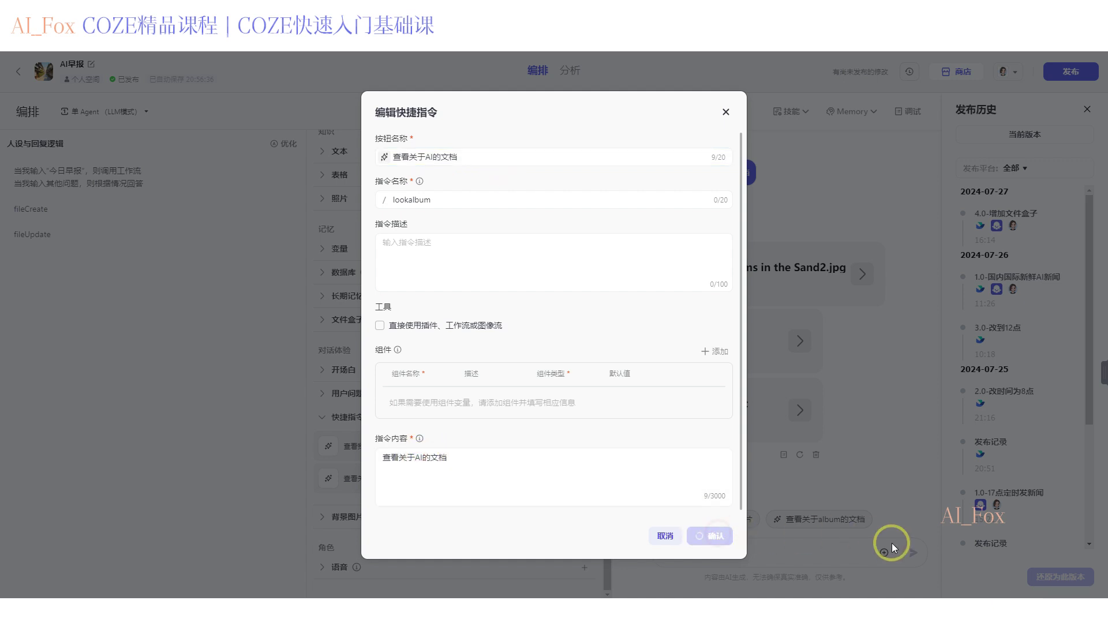
left_click(842, 519)
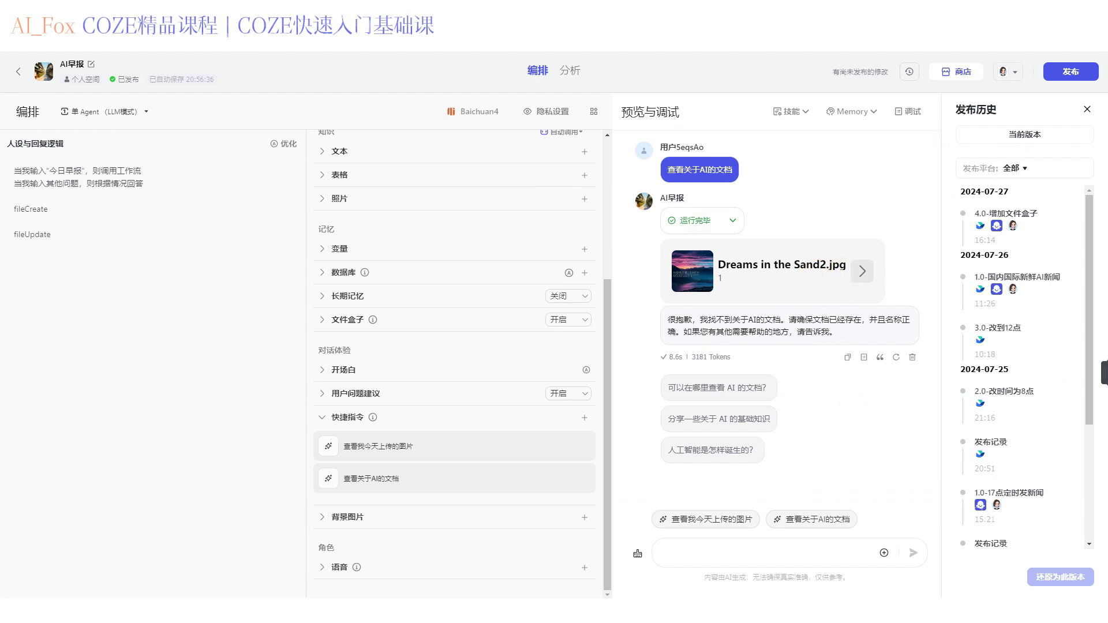
- Copy the example command for renaming a document from the documentation's 文件管理 section and return to the bot editor
key("ctrl+Tab")
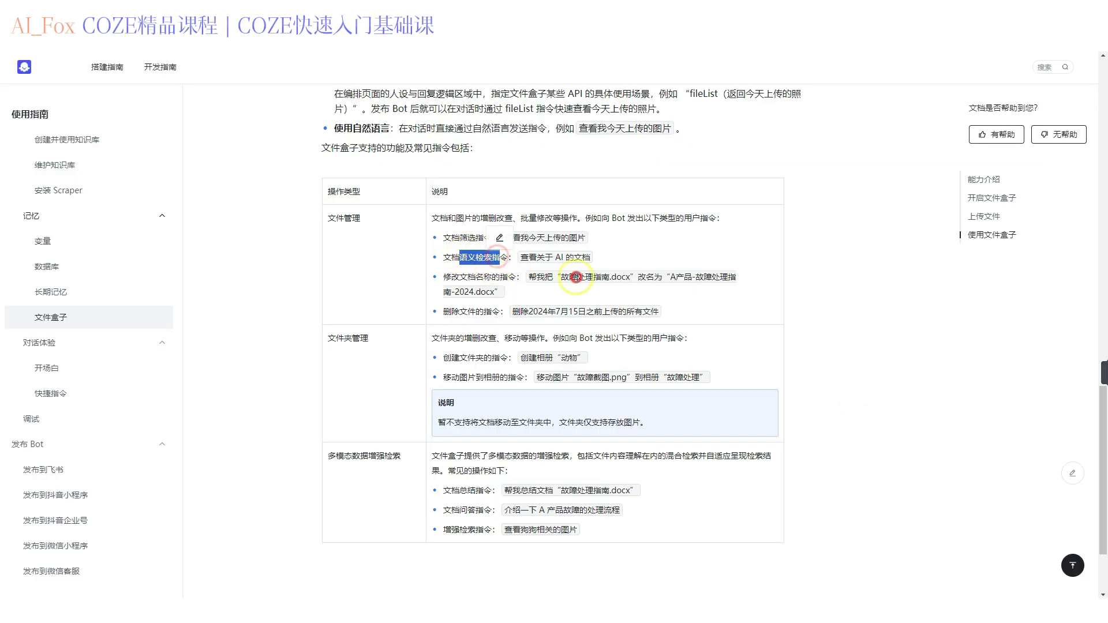
left_click_drag(520, 257, 624, 258)
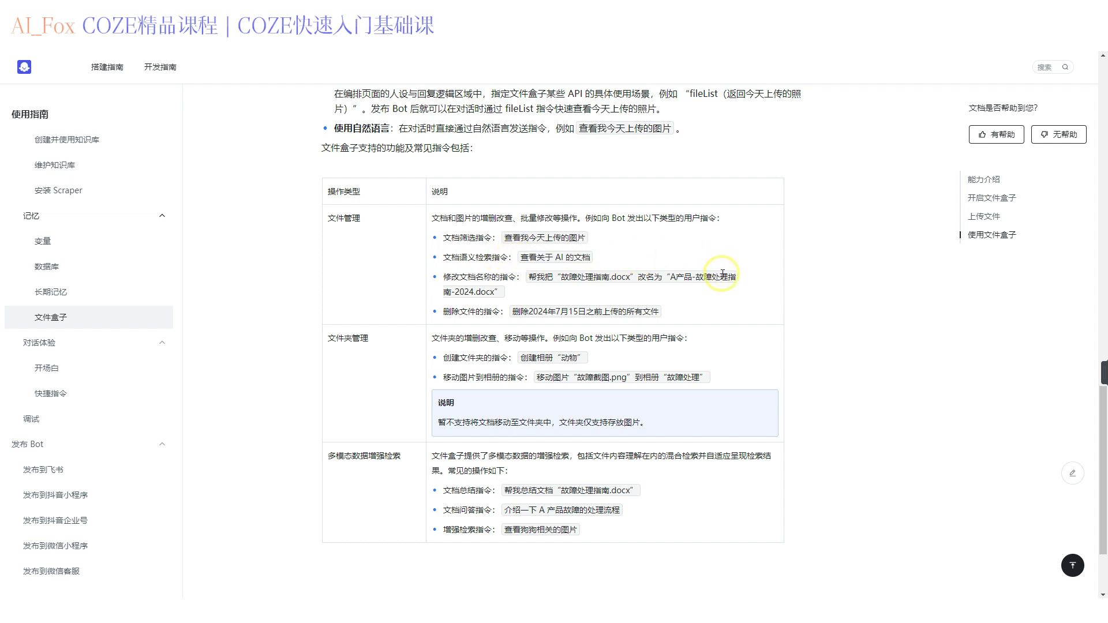
key("ctrl+Tab")
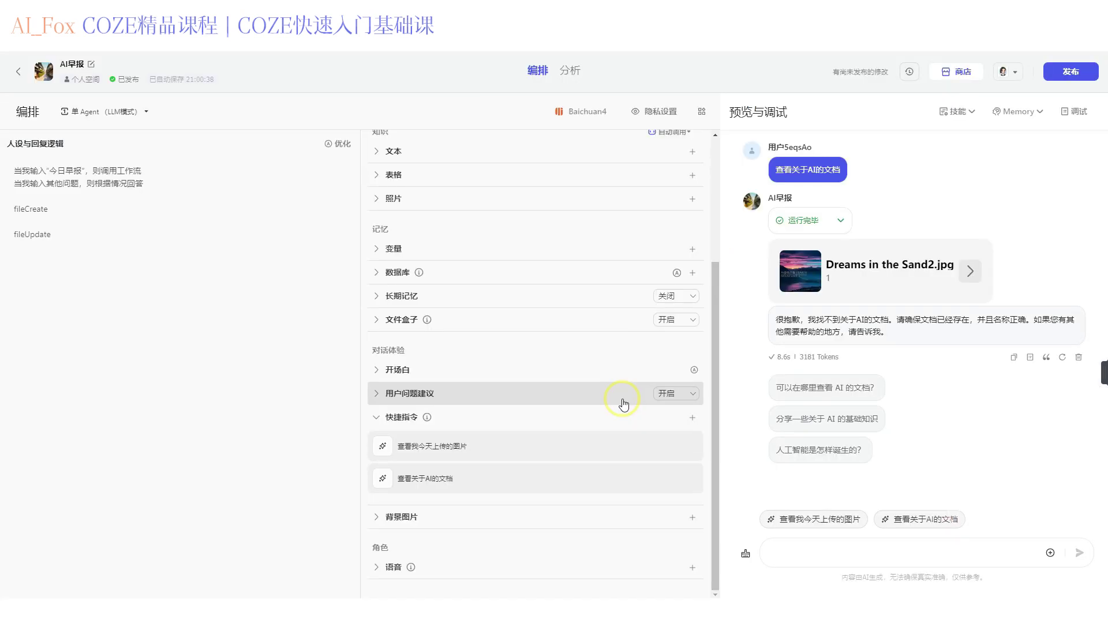
- Look through the names of the documents stored in the 文件盒子 and close Memory
left_click(1017, 111)
left_click(1020, 155)
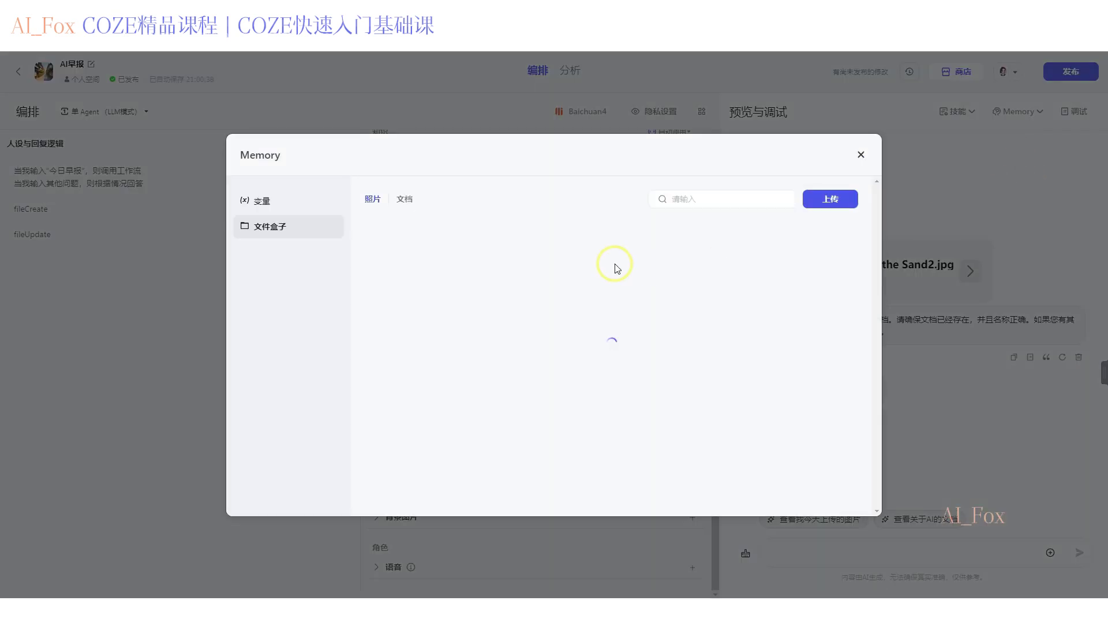
left_click(411, 200)
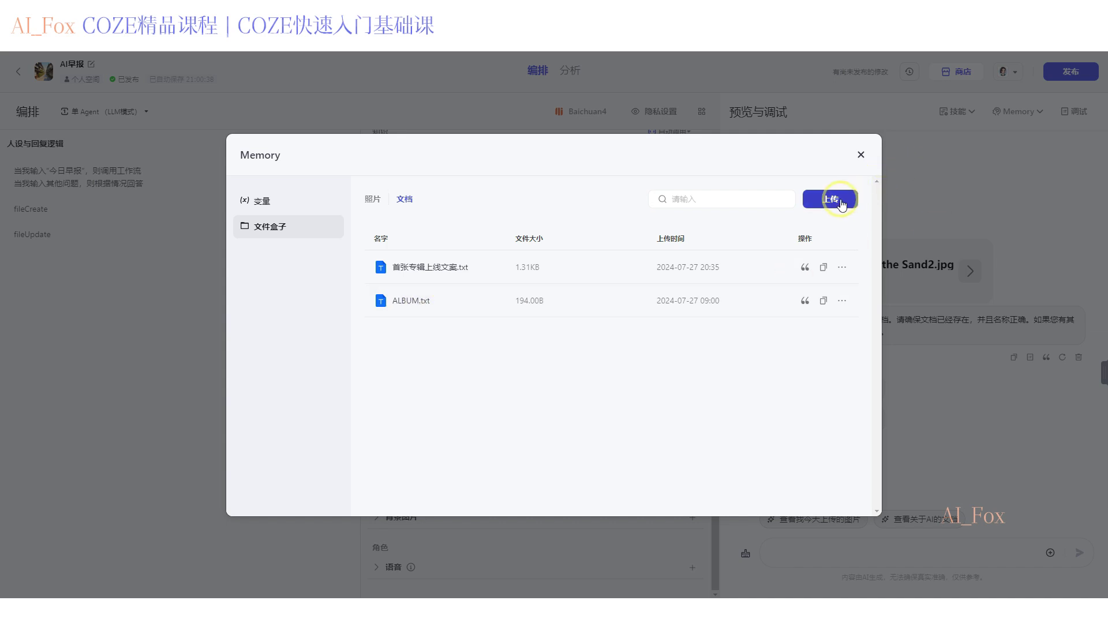
key("Escape")
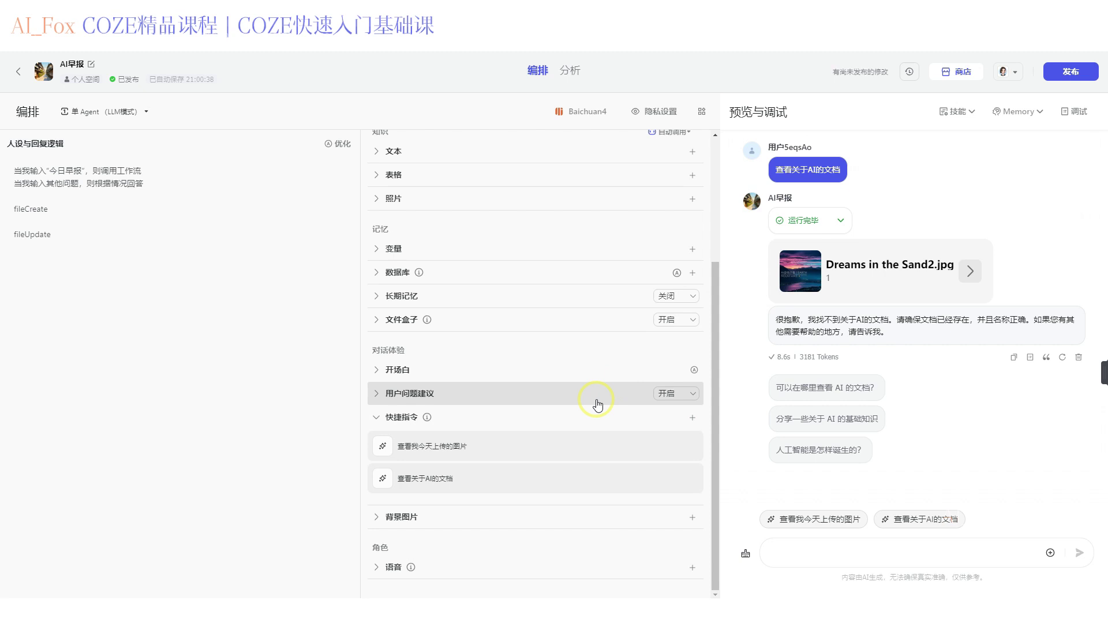
- Start a new shortcut and paste the copied document-renaming command into its 按钮名称 and 指令内容
left_click(692, 416)
left_click(465, 159)
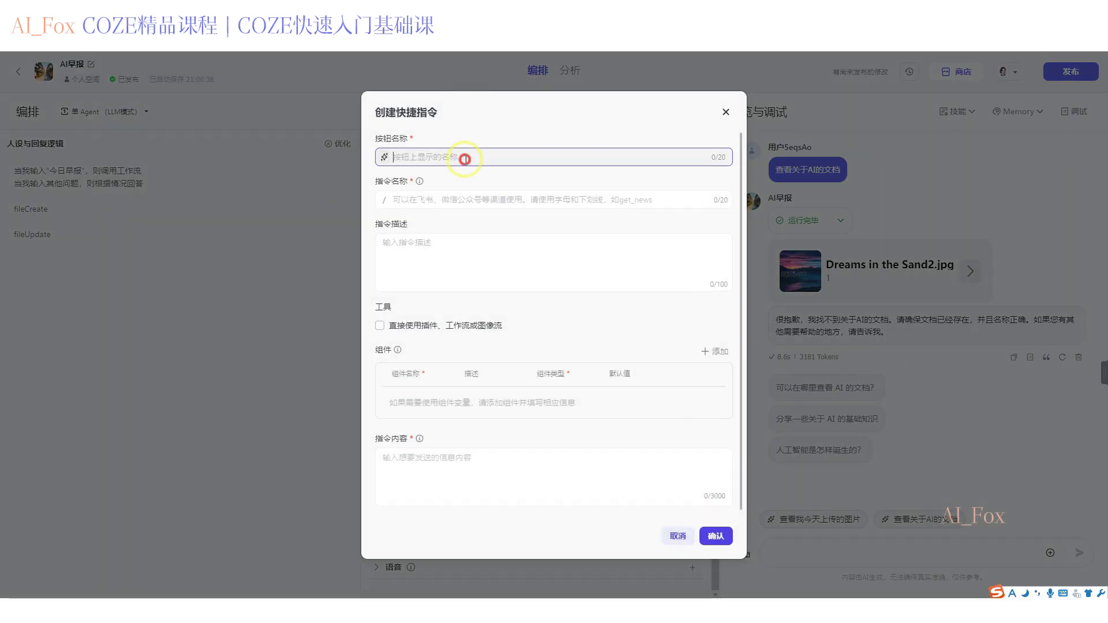
type("帮我把\"故障处理指南.docx\"改名为\"")
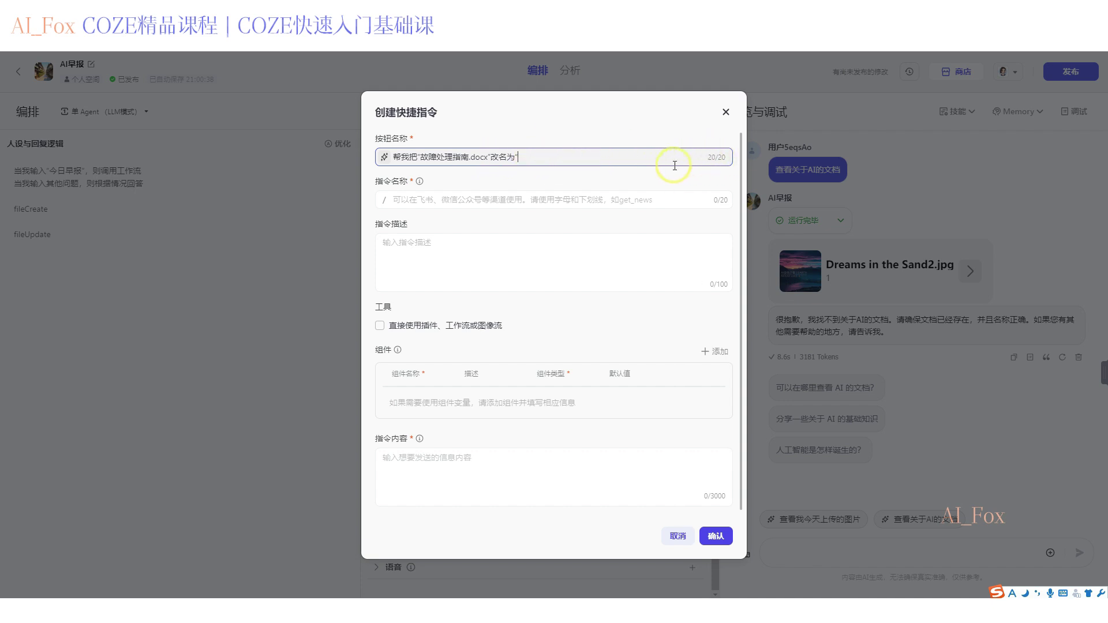
left_click(433, 474)
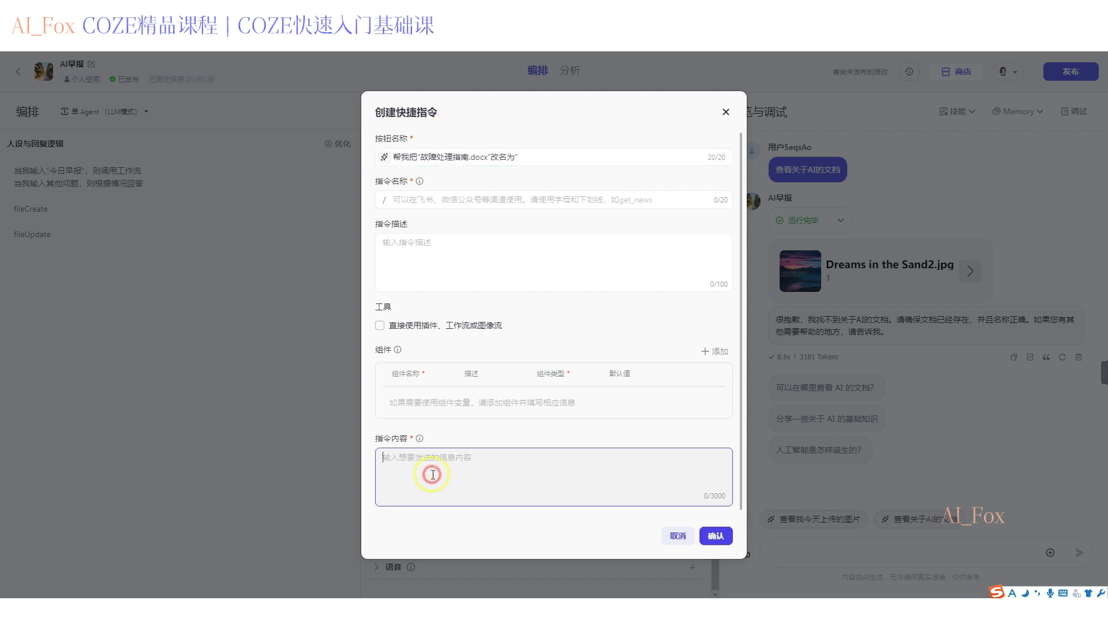
type("帮我把\"故障处理指南.docx\"改名为\"A产品-故障处理指南-2024.docx\"")
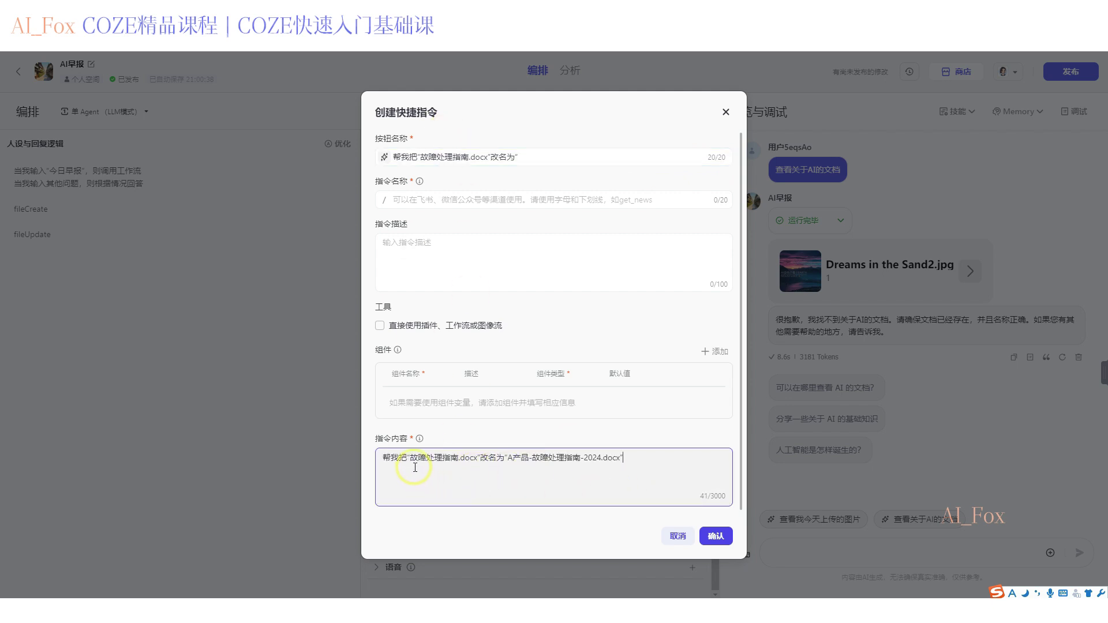
- Edit the file names in the 指令内容 so it reads 帮我把“ALBUM.TXT”改名为“ALBUM1.TXT”
left_click_drag(409, 457, 477, 460)
type("A")
type("LBUM")
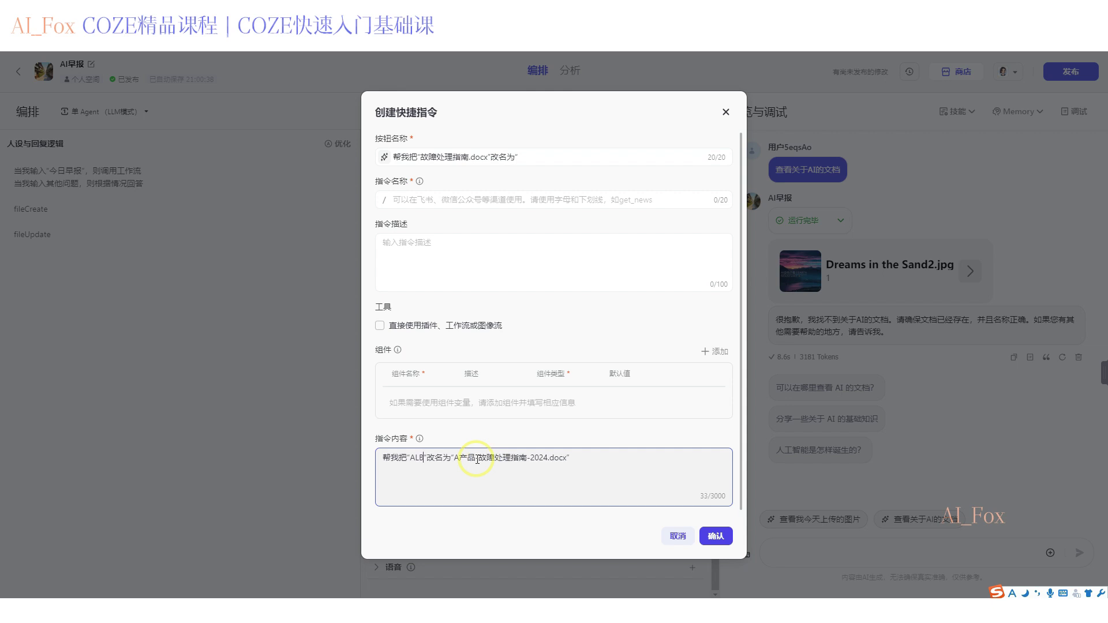
type(".TXT")
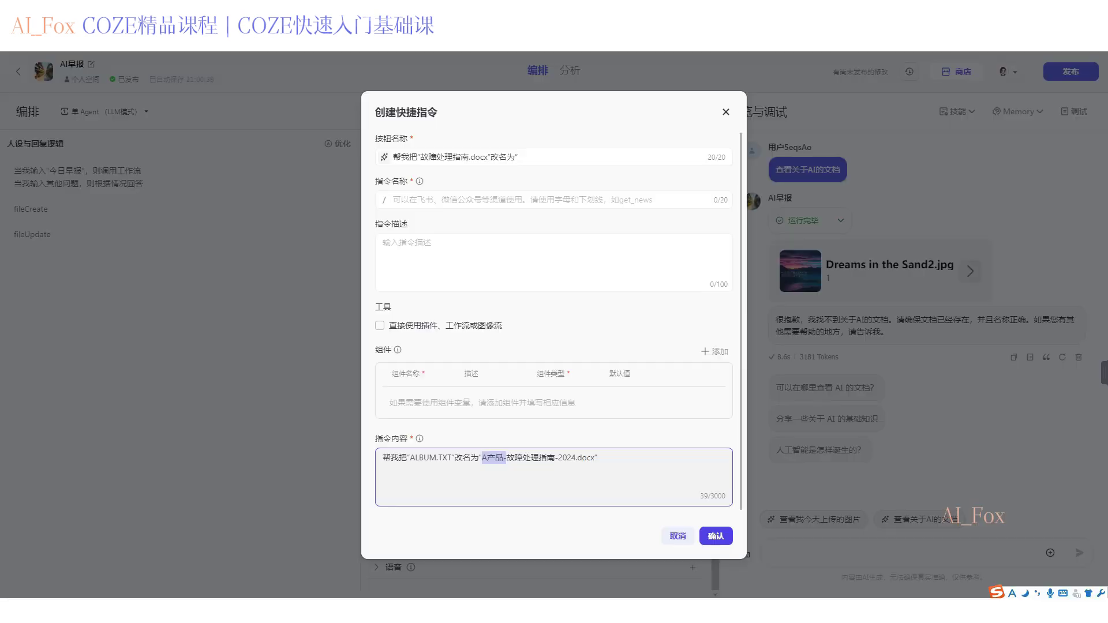
left_click_drag(595, 457, 481, 459)
type("ALBUM1.TXT")
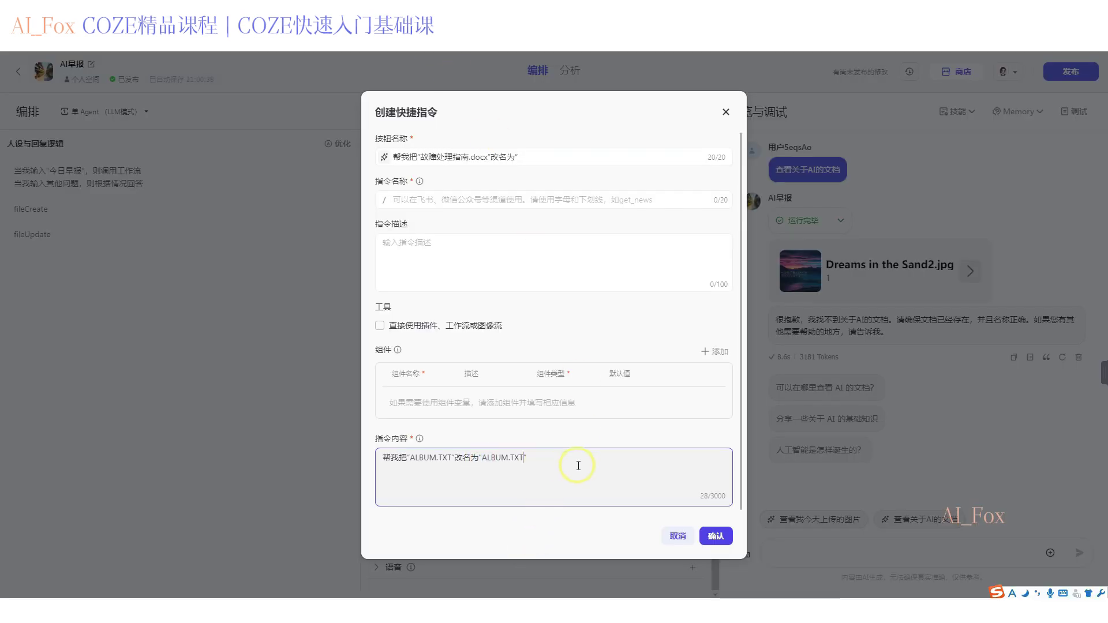
left_click(618, 466)
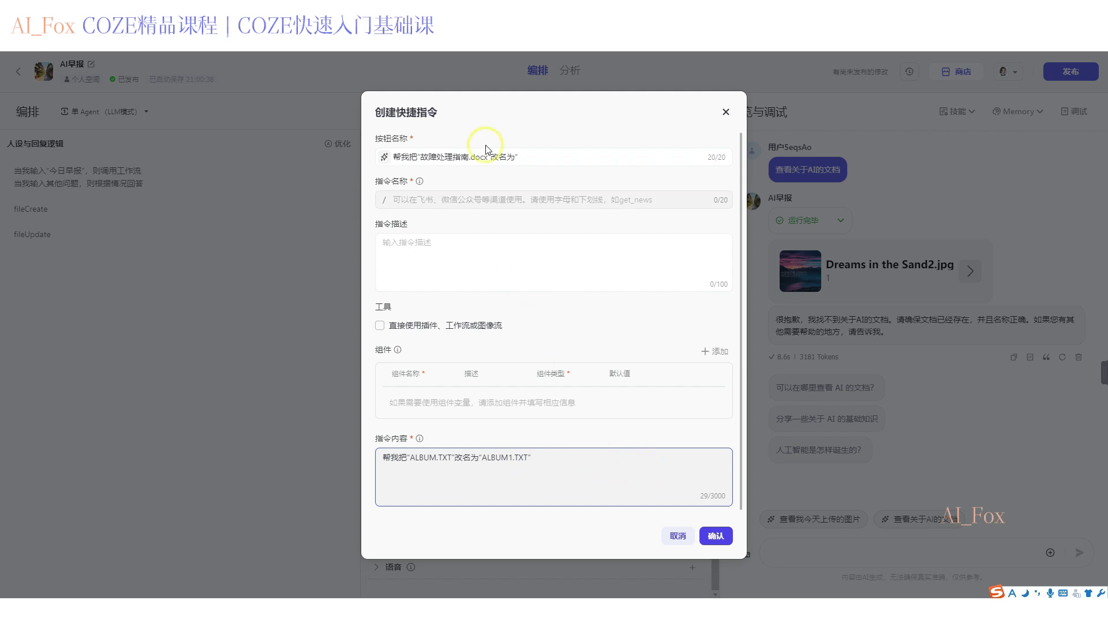
- Set the 按钮名称 to 文档改名 and the 指令名称 to changename, confirm the shortcut, and run it in the preview chat
left_click_drag(520, 157, 355, 159)
type("GA")
type("文档改名")
left_click(427, 200)
type("changename")
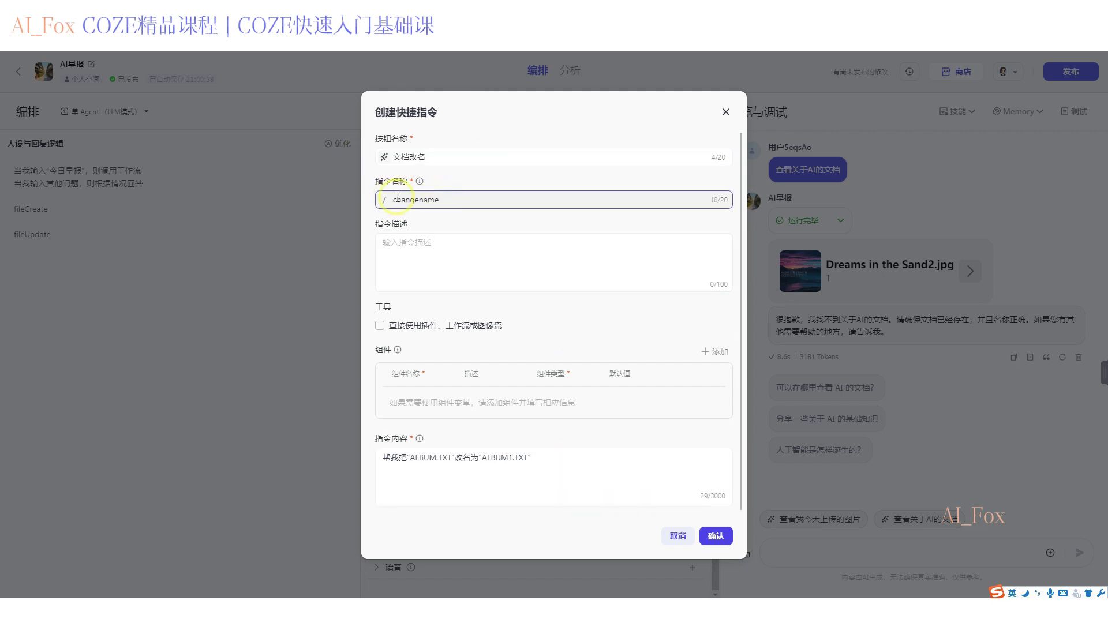
left_click(715, 537)
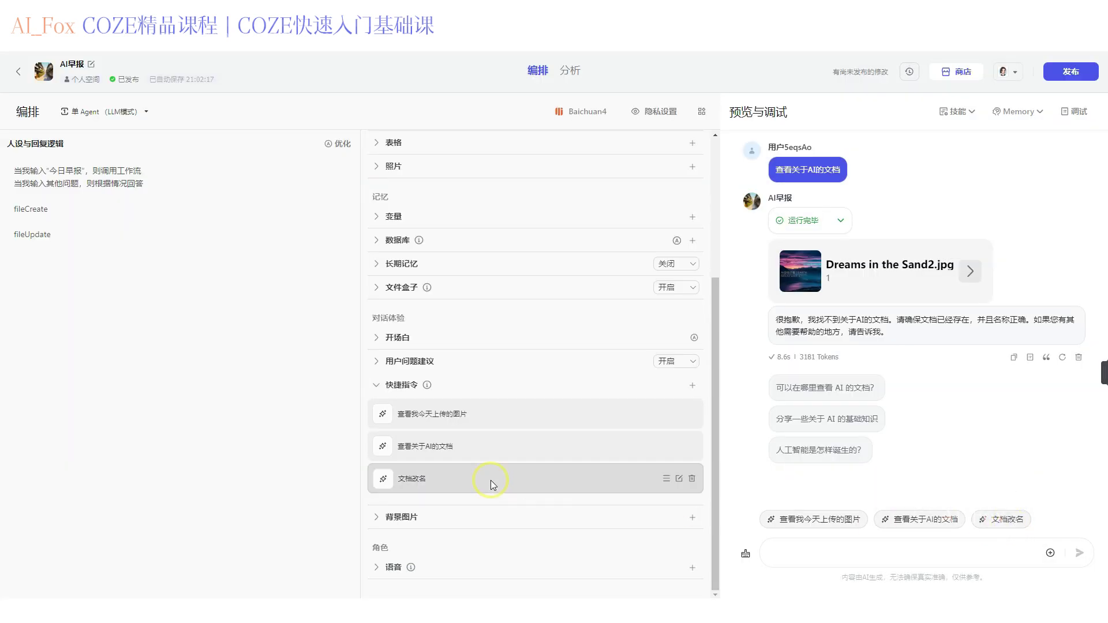
left_click(1015, 522)
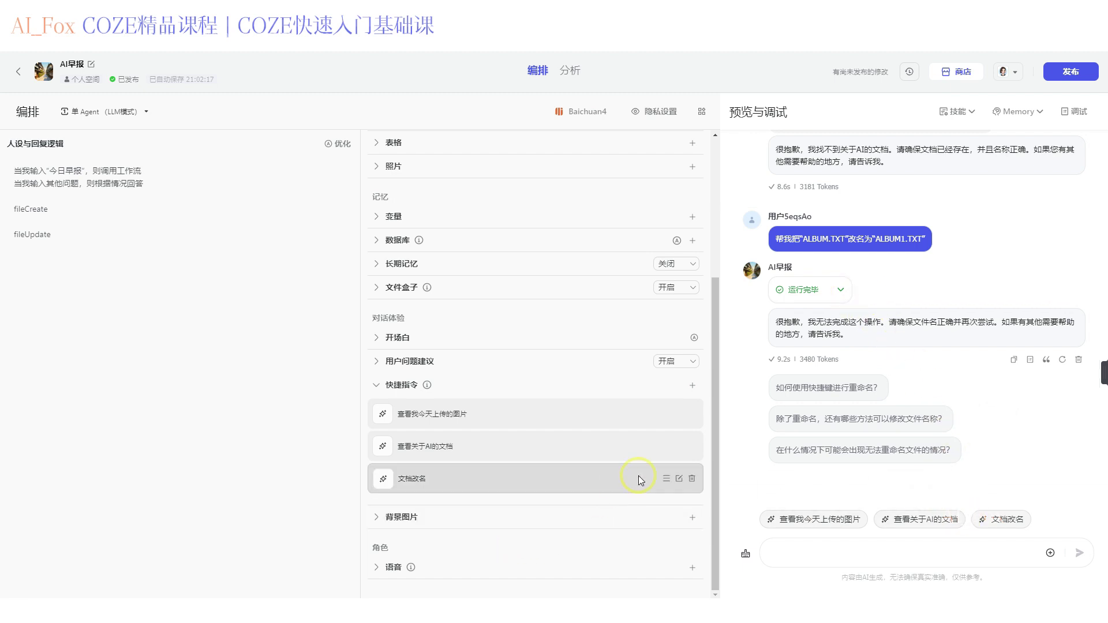
- Change both file extensions in the 文档改名 shortcut's 指令内容 to lowercase .txt, confirm, and run the shortcut again
left_click(678, 479)
double_click(512, 457)
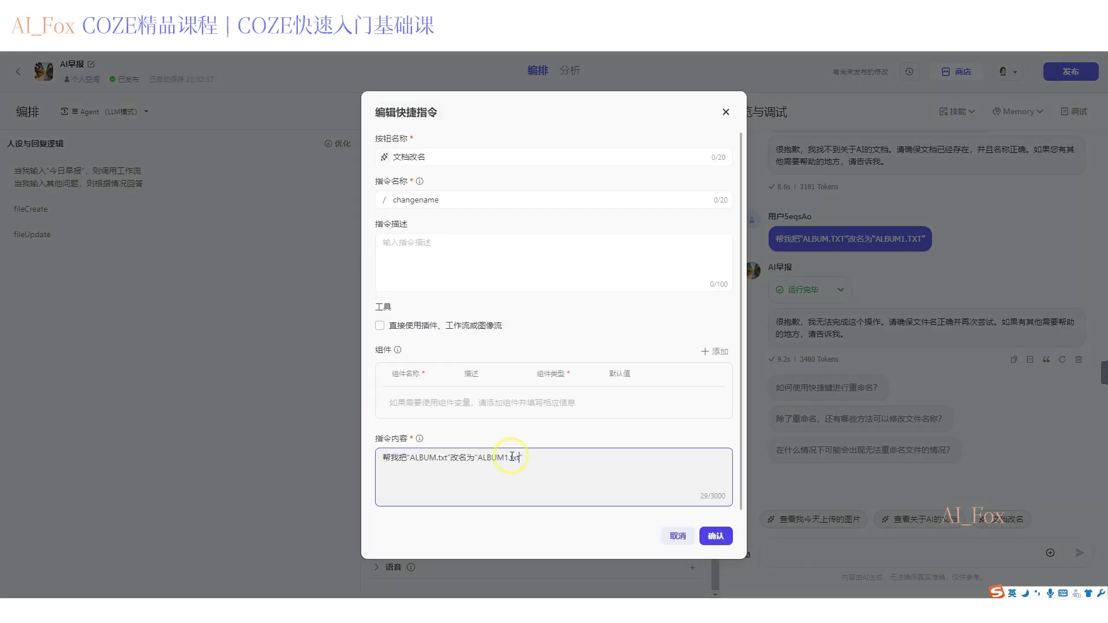
left_click(716, 536)
left_click(1001, 519)
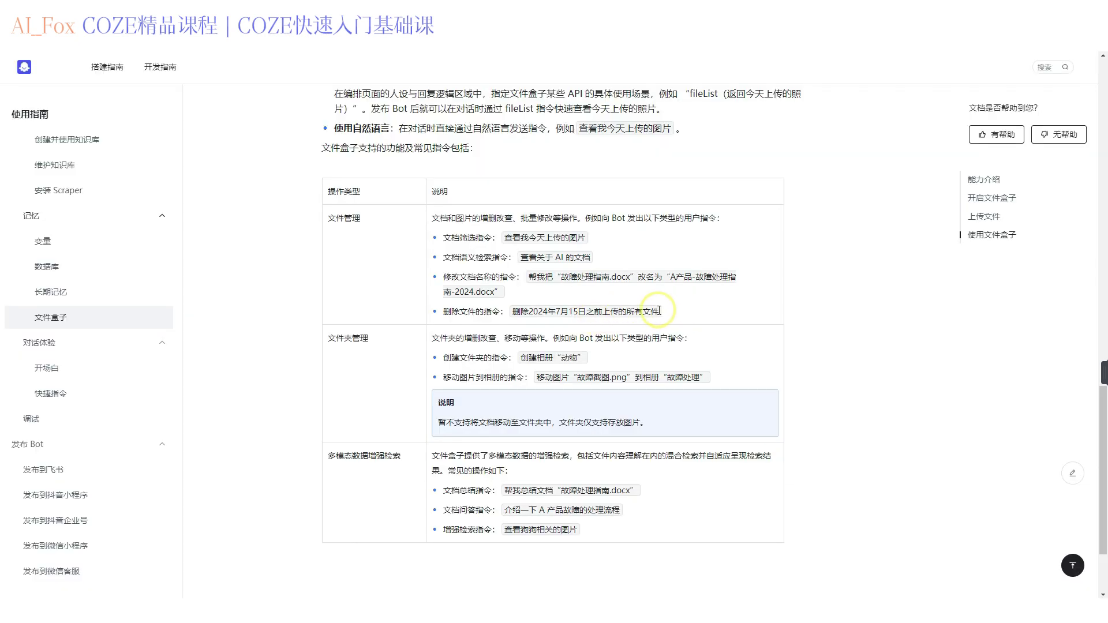
- Copy the documentation's example file-deletion command into a new shortcut's 指令内容 and edit it to 删除今天上传的所有文件
left_click_drag(663, 311, 512, 312)
key("ctrl+c")
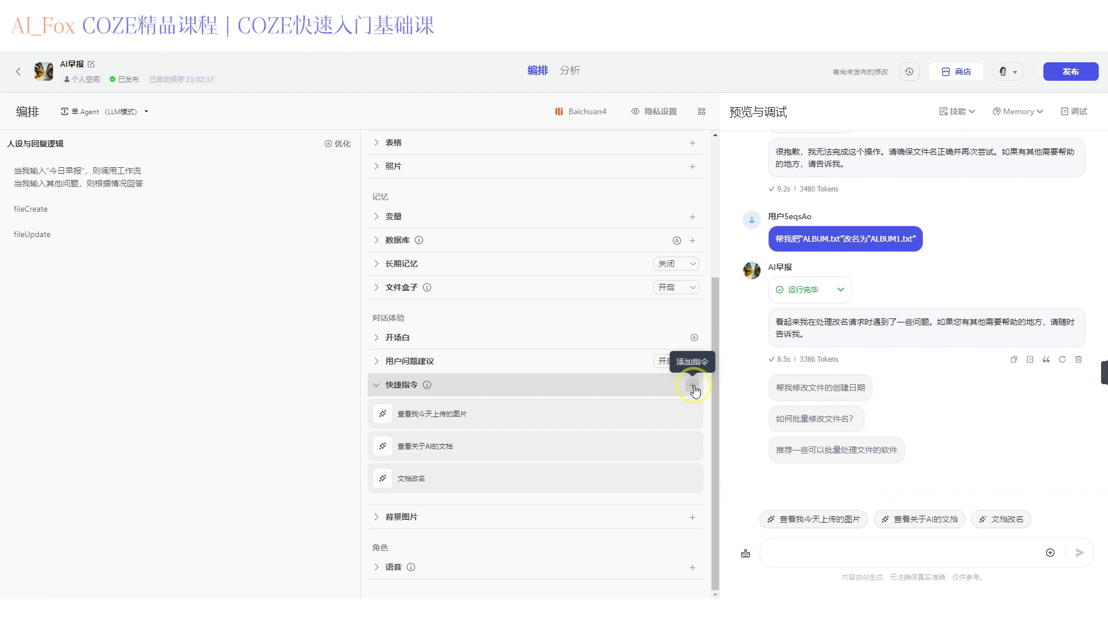
left_click(693, 386)
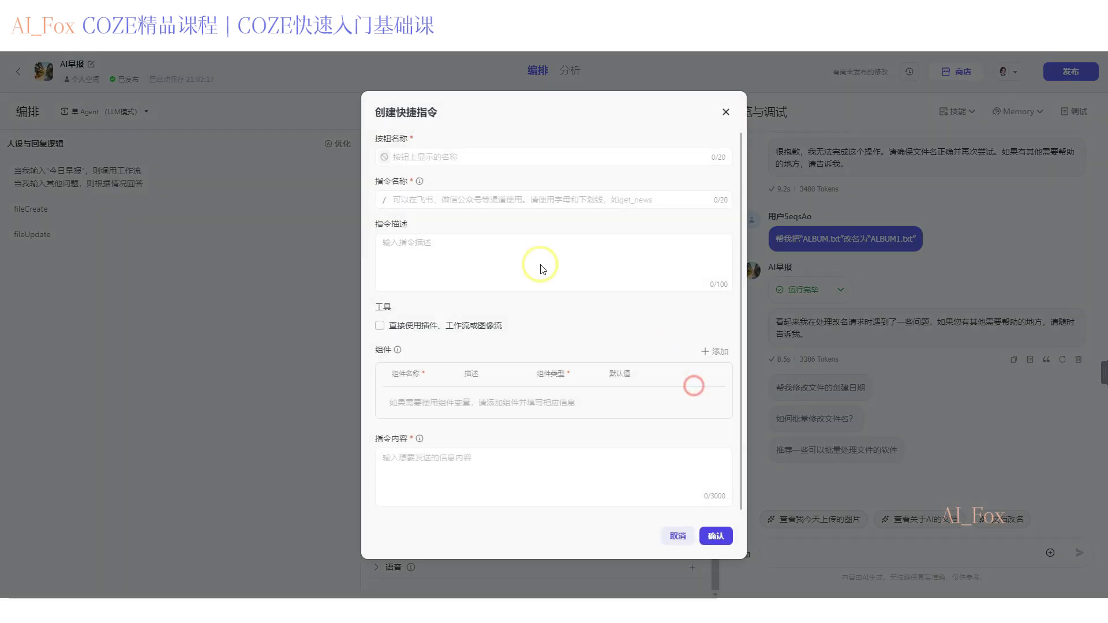
left_click(462, 154)
left_click(433, 458)
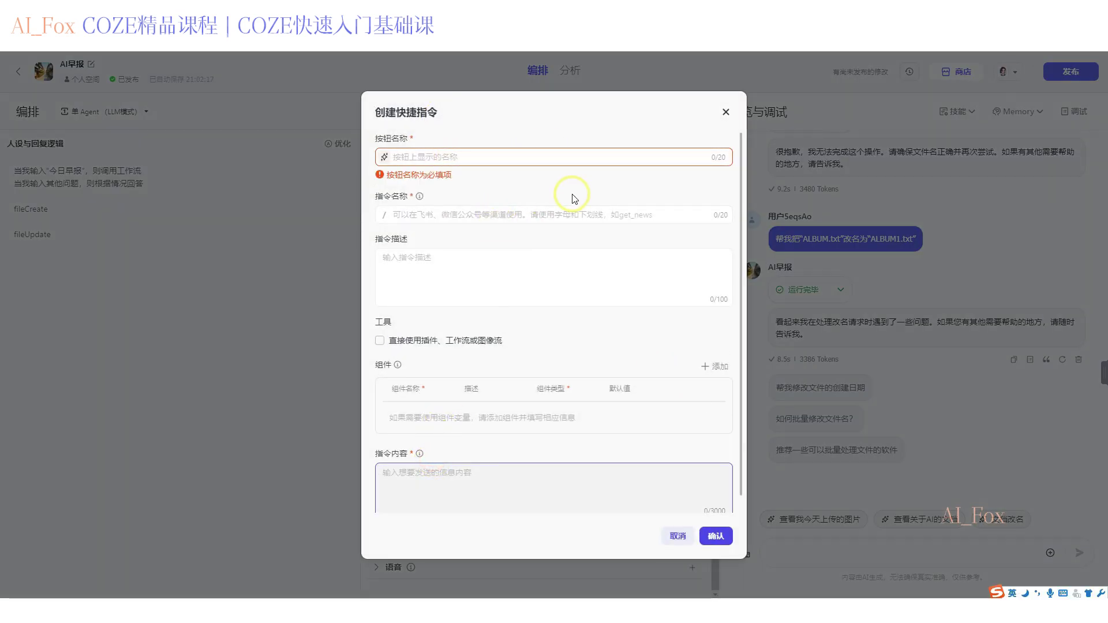
key("ctrl+v")
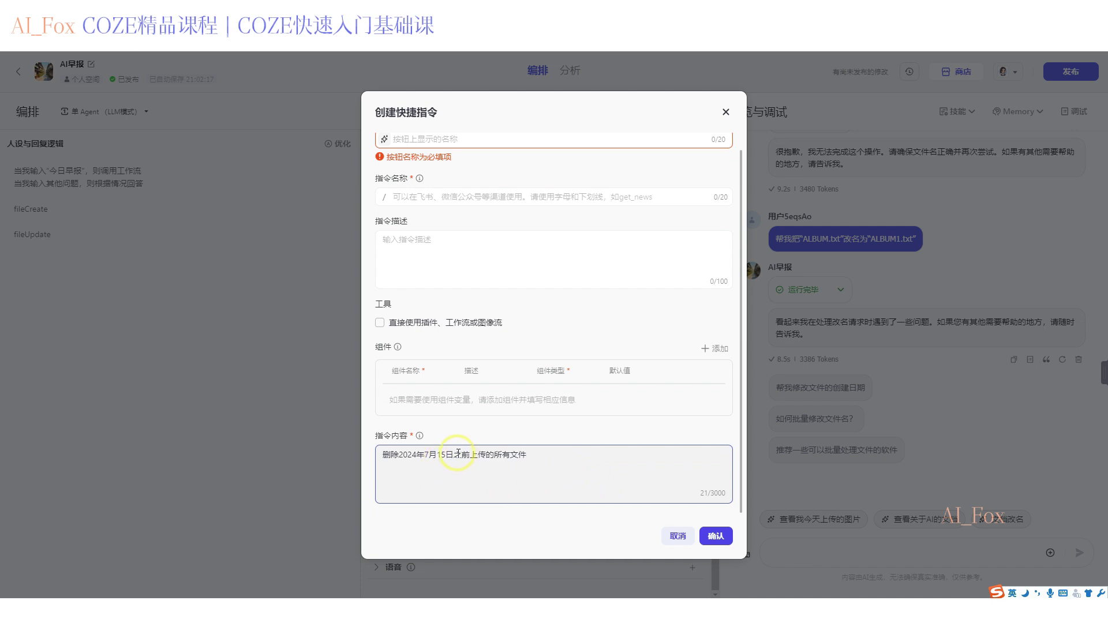
type("今天")
- Set the new shortcut's 按钮名称 to 删除全部 and its 指令名称 to delall, and confirm it
left_click(450, 151)
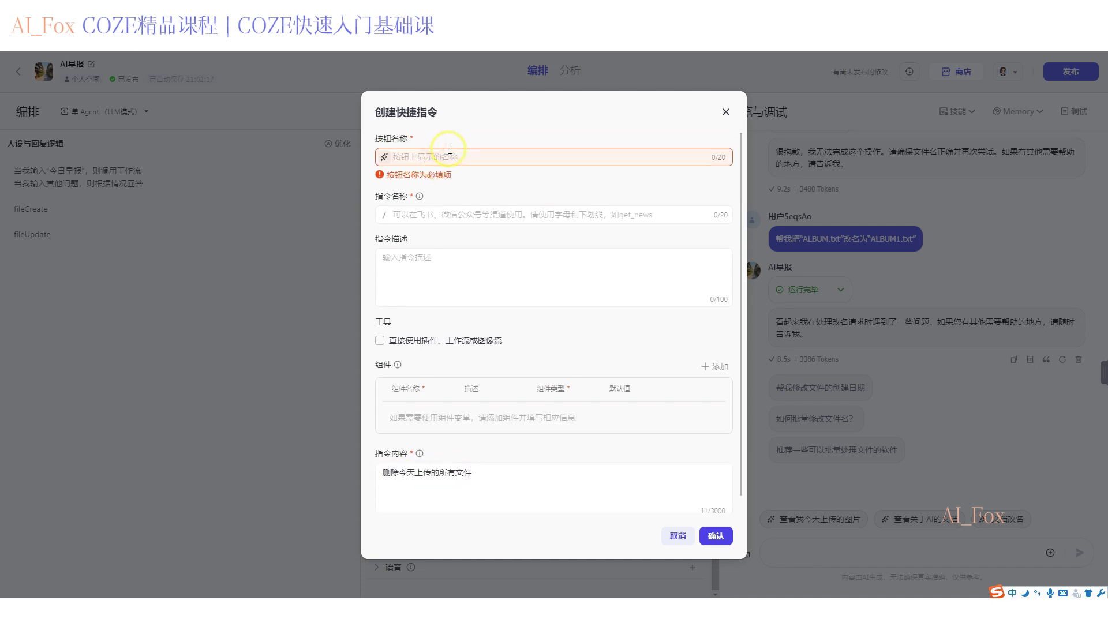
type("shn")
type("删除全部")
left_click(430, 200)
type("delall")
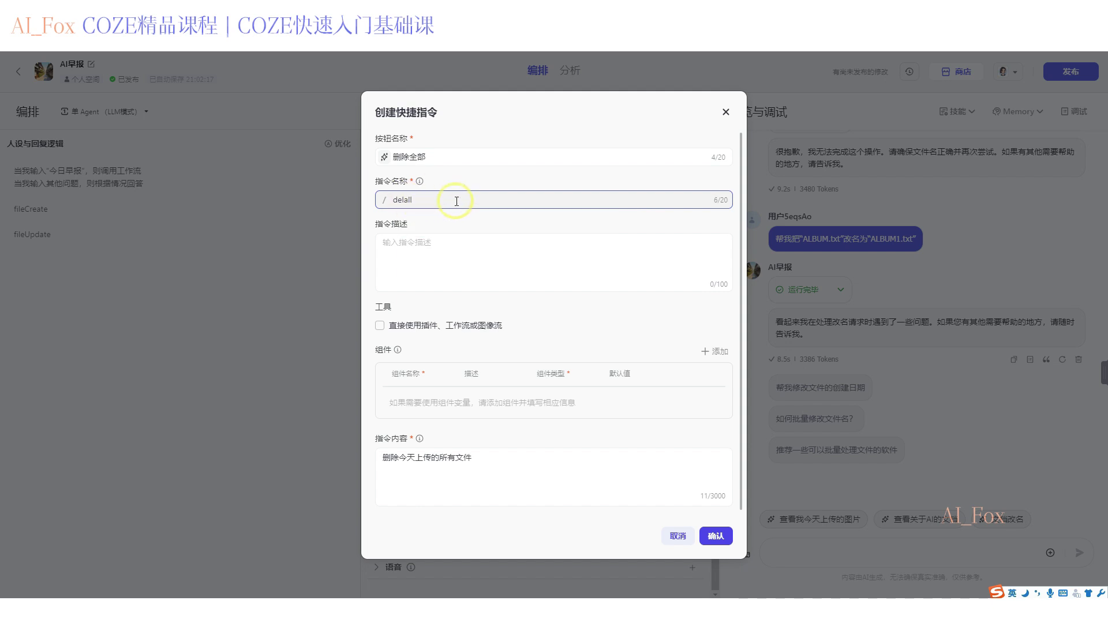
left_click(716, 536)
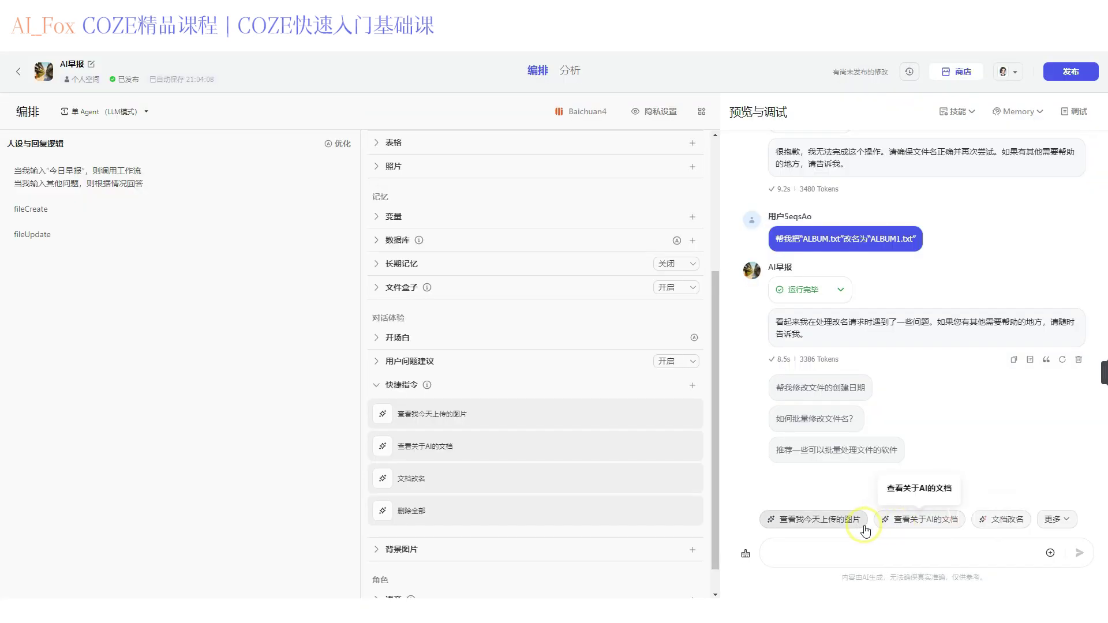
- Run the 删除全部 shortcut from the preview chat's full shortcut list, and stop the bot's response
scroll(485, 493, "down", 1)
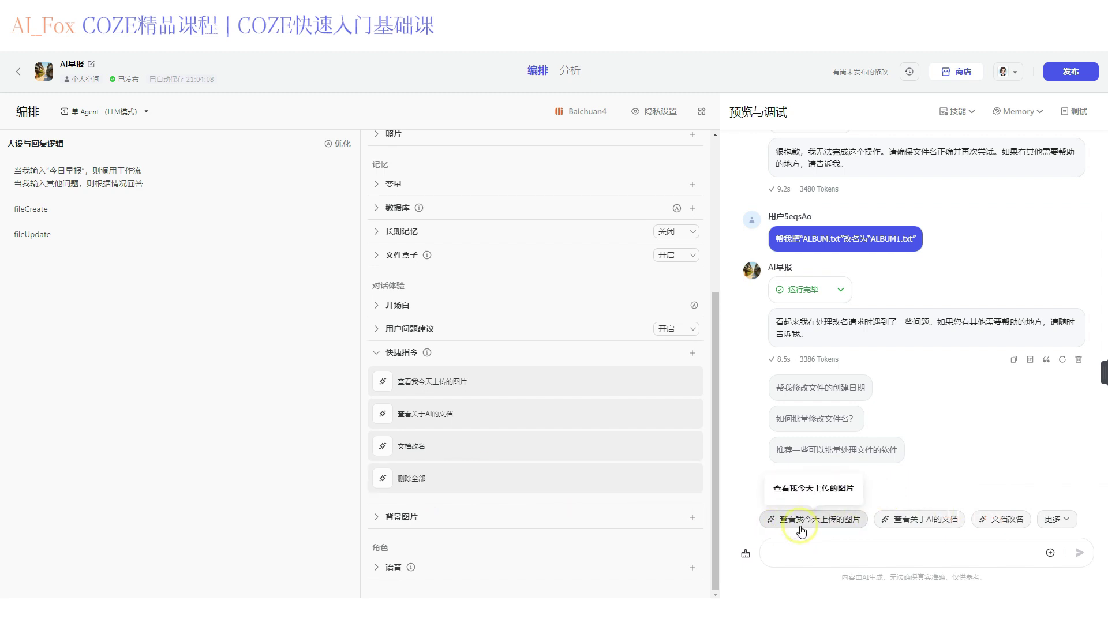
left_click(968, 551)
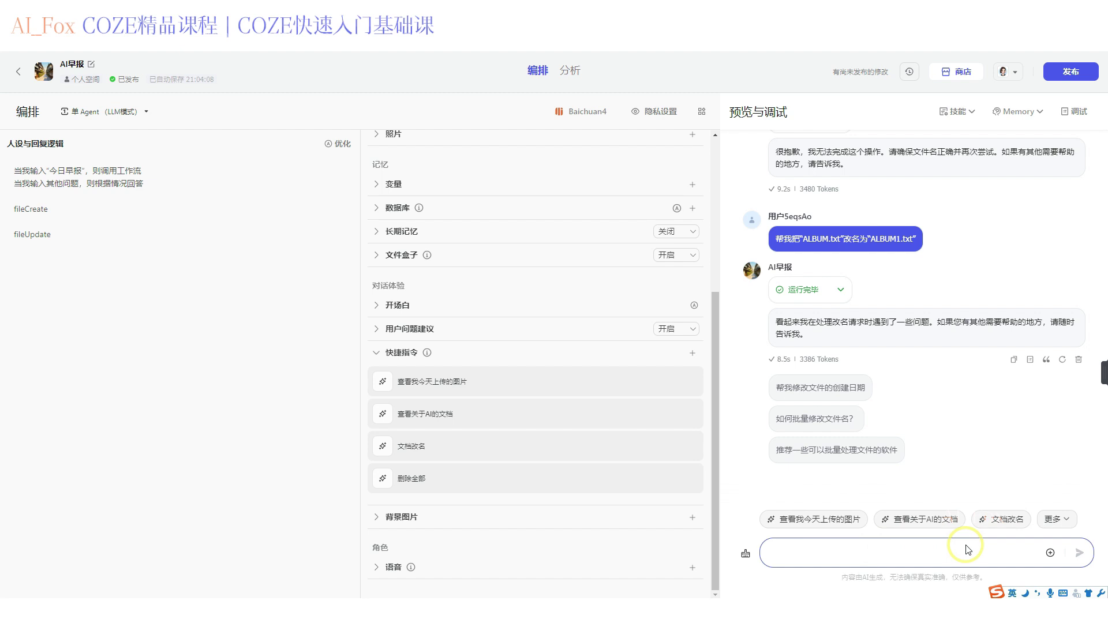
left_click(1053, 519)
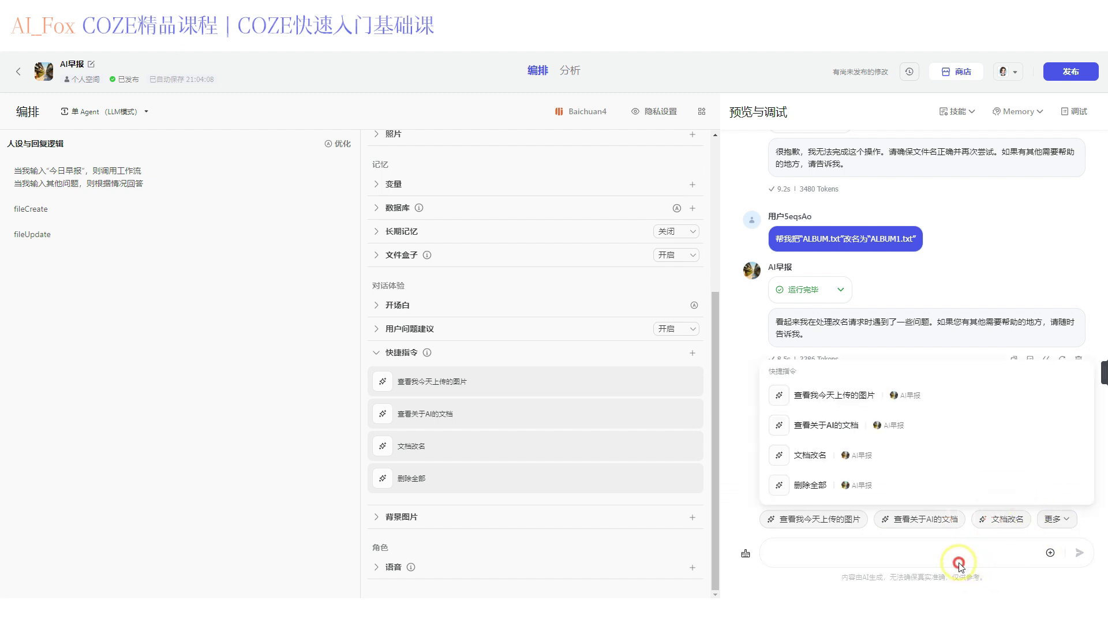
left_click(1065, 522)
left_click(1066, 522)
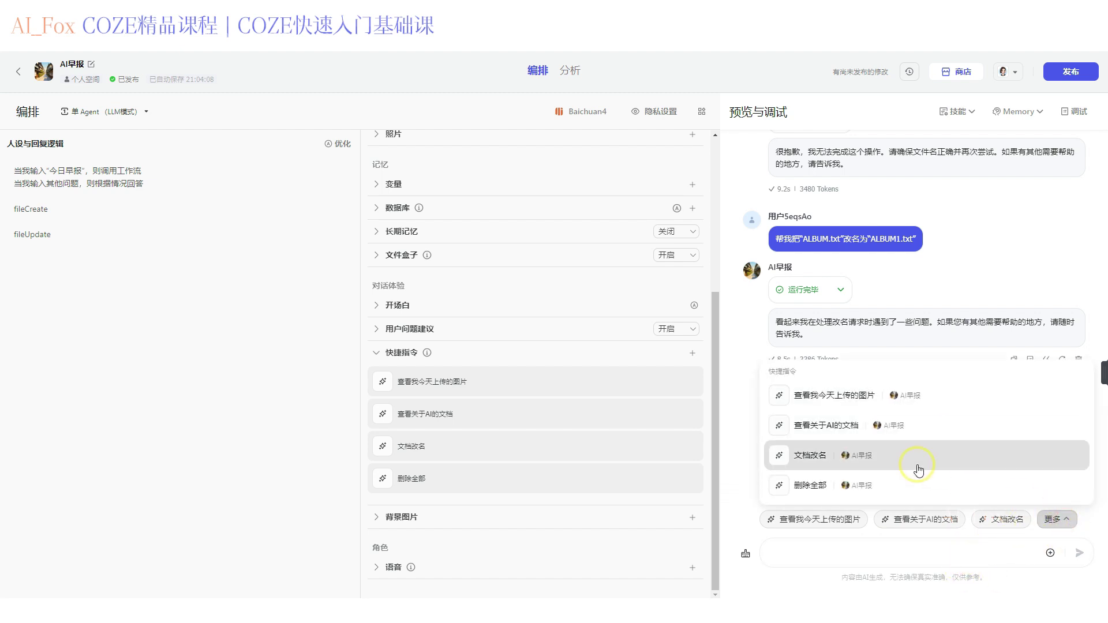
left_click(918, 485)
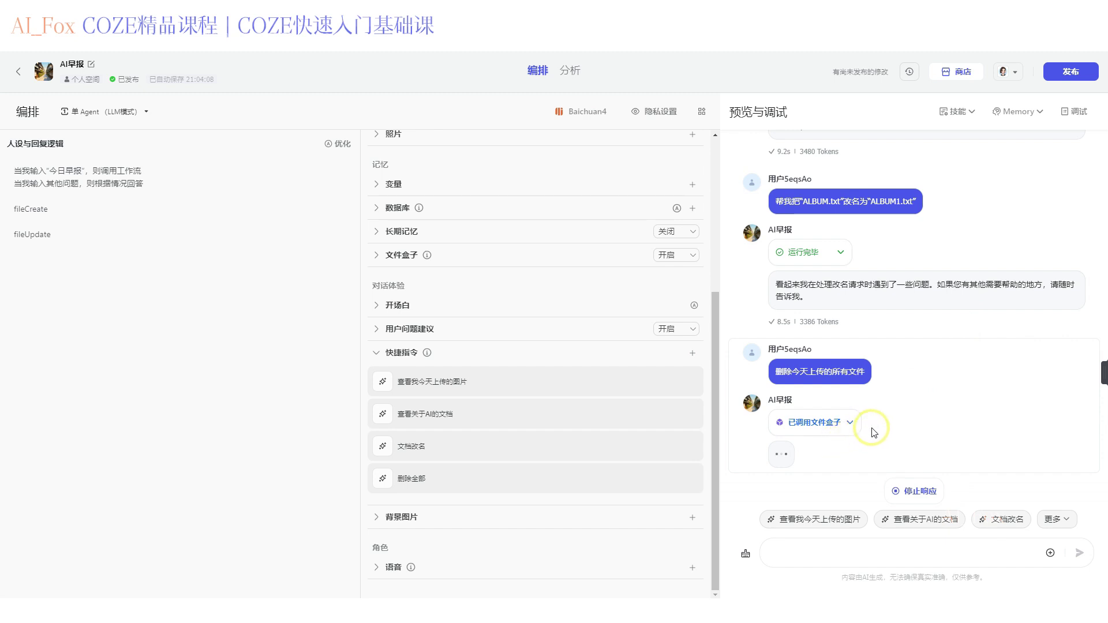
left_click(866, 373)
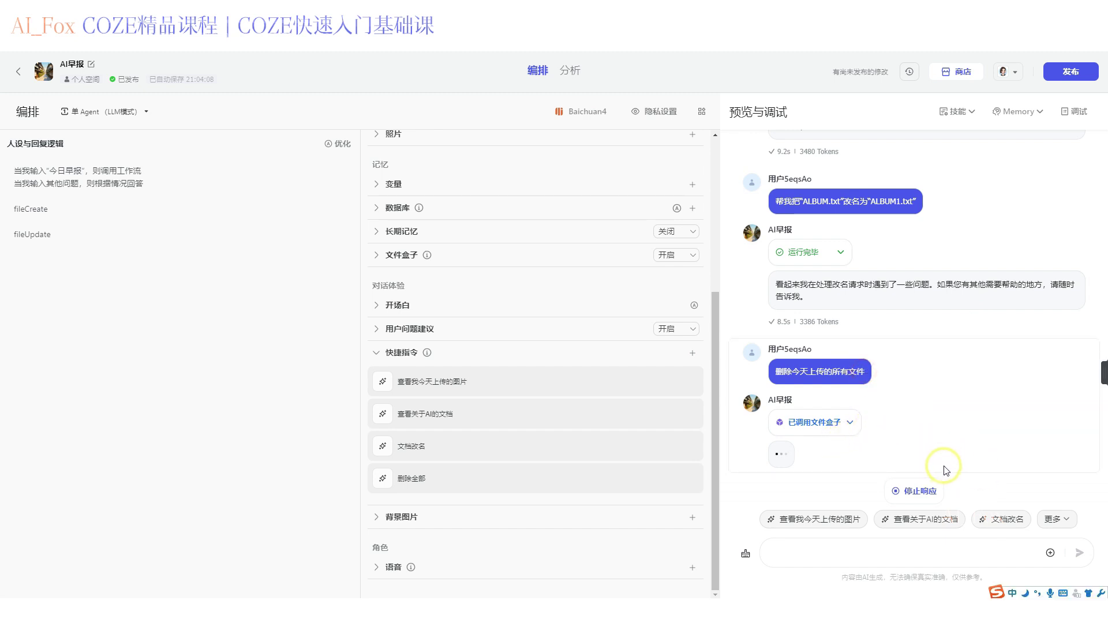
left_click(915, 491)
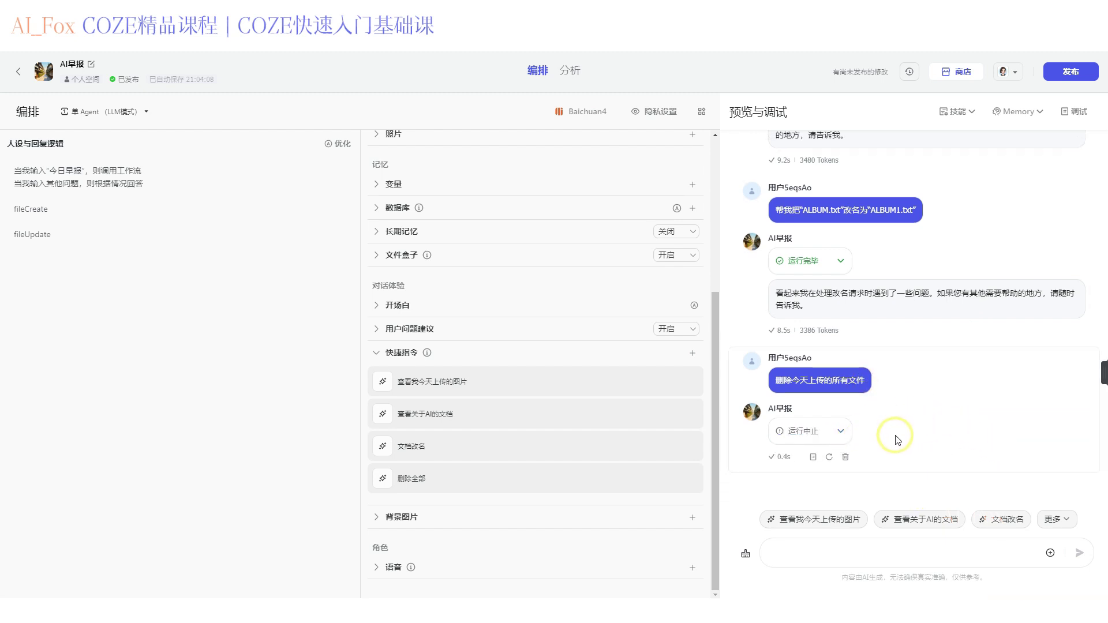